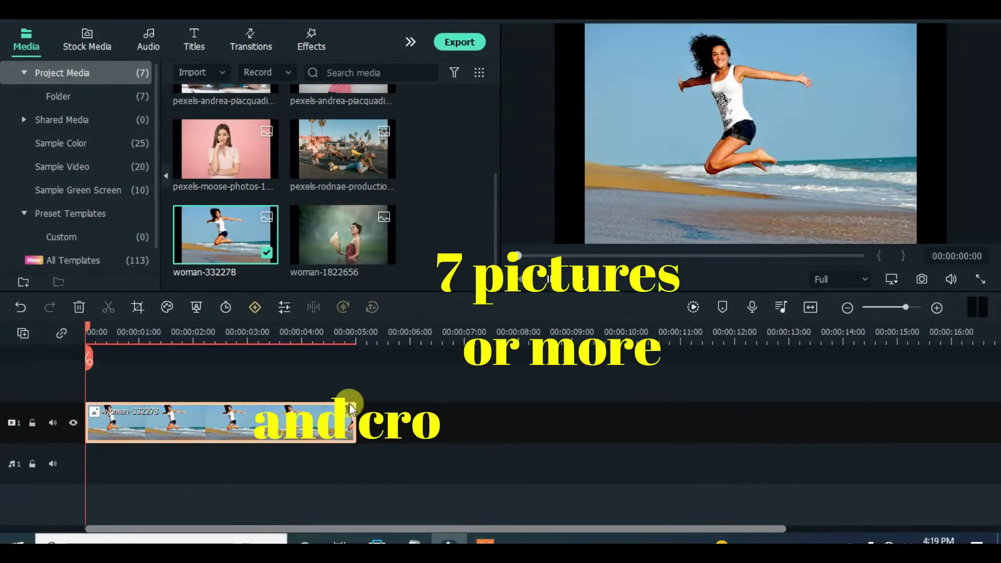
# Append the headphone girl, pink-shirt, woman-1822656, pexels-rodnae and pexels-moose photos to the timeline.
pyautogui.moveTo(552, 323); pyautogui.dragTo(365, 333)
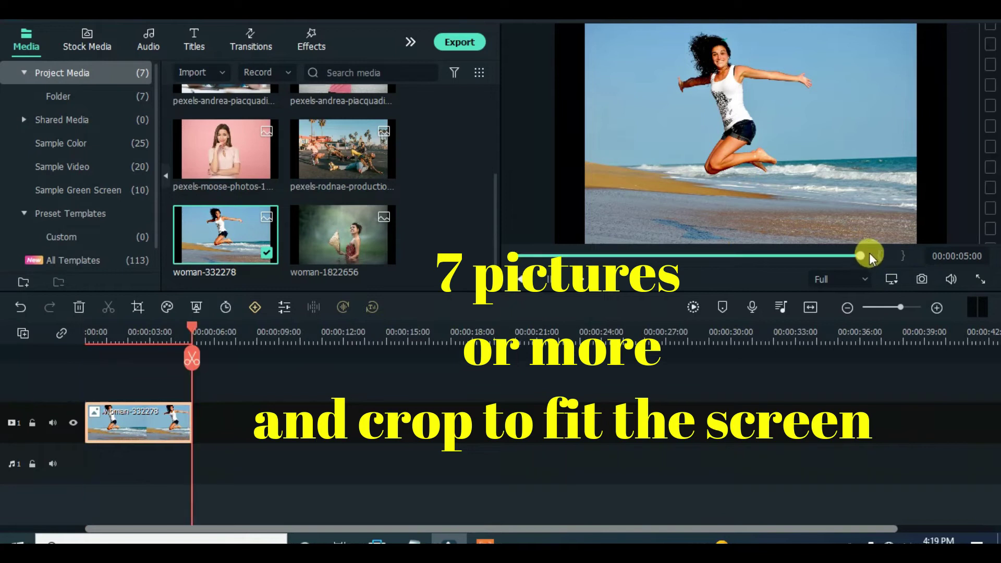
pyautogui.scroll(3, 476, 141)
pyautogui.moveTo(343, 125); pyautogui.dragTo(263, 417)
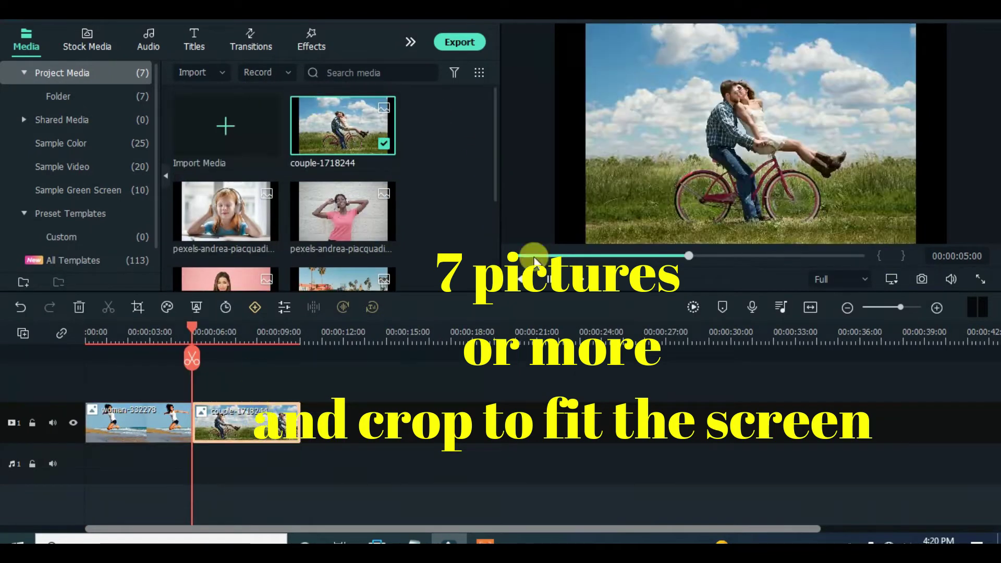
pyautogui.click(860, 255)
pyautogui.moveTo(226, 211); pyautogui.dragTo(339, 420)
pyautogui.moveTo(331, 225); pyautogui.dragTo(449, 420)
pyautogui.moveTo(491, 197); pyautogui.dragTo(496, 263)
pyautogui.moveTo(315, 241); pyautogui.dragTo(569, 419)
pyautogui.moveTo(336, 156); pyautogui.dragTo(642, 421)
pyautogui.moveTo(284, 155); pyautogui.dragTo(782, 431)
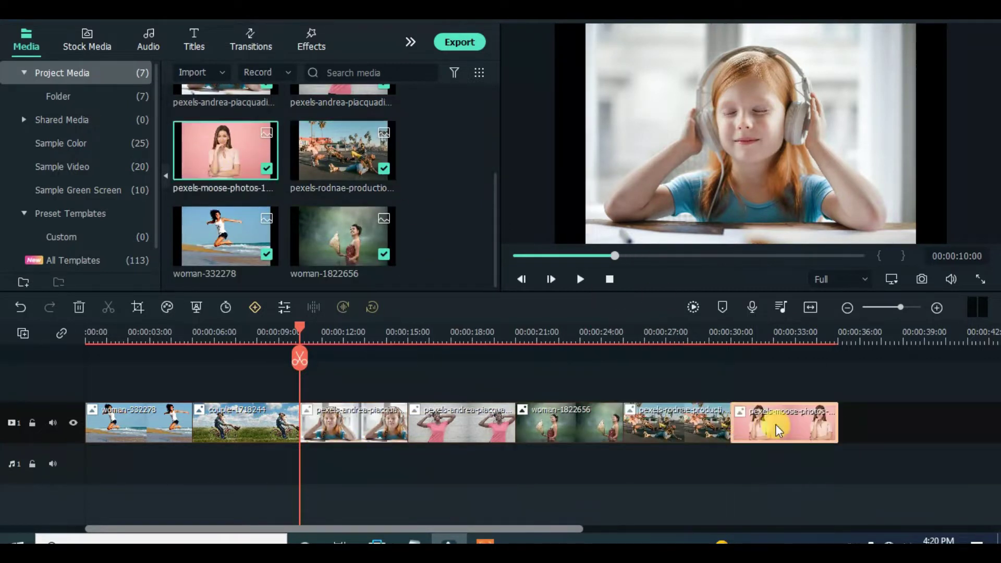
pyautogui.press('Home')
pyautogui.click(810, 307)
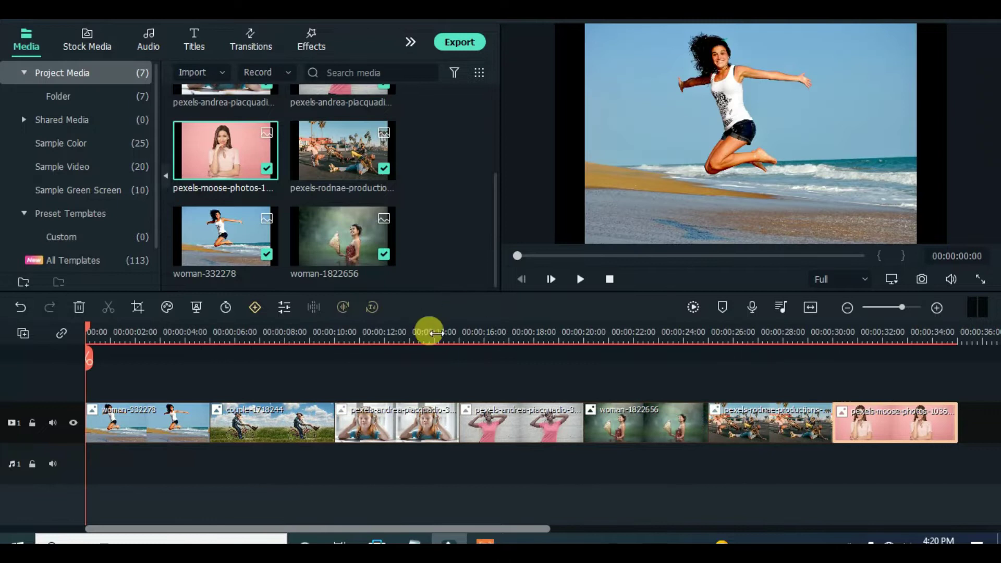
# Crop the first beach photo to a 16:9 ratio.
pyautogui.click(179, 413)
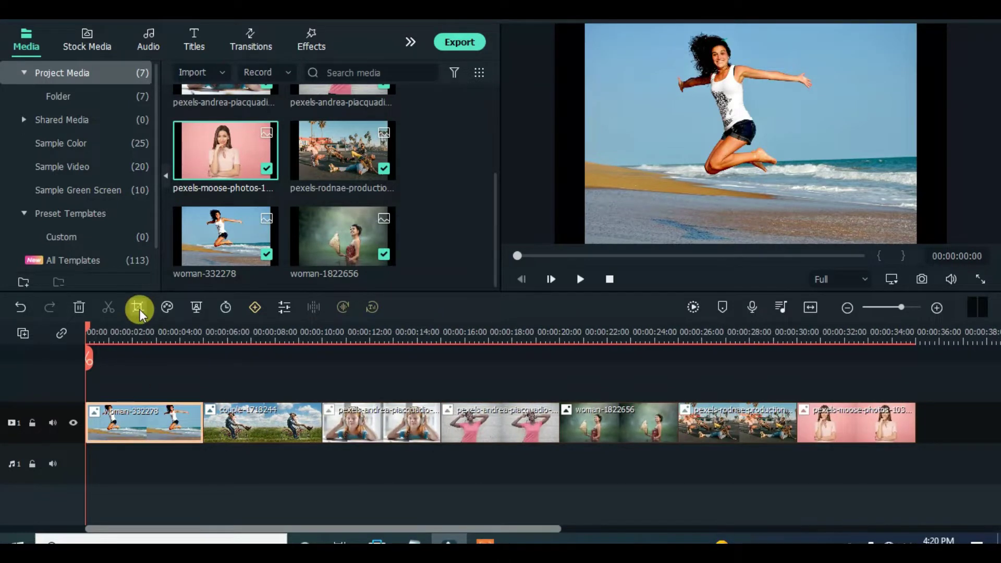
pyautogui.click(139, 308)
pyautogui.click(302, 417)
pyautogui.click(284, 293)
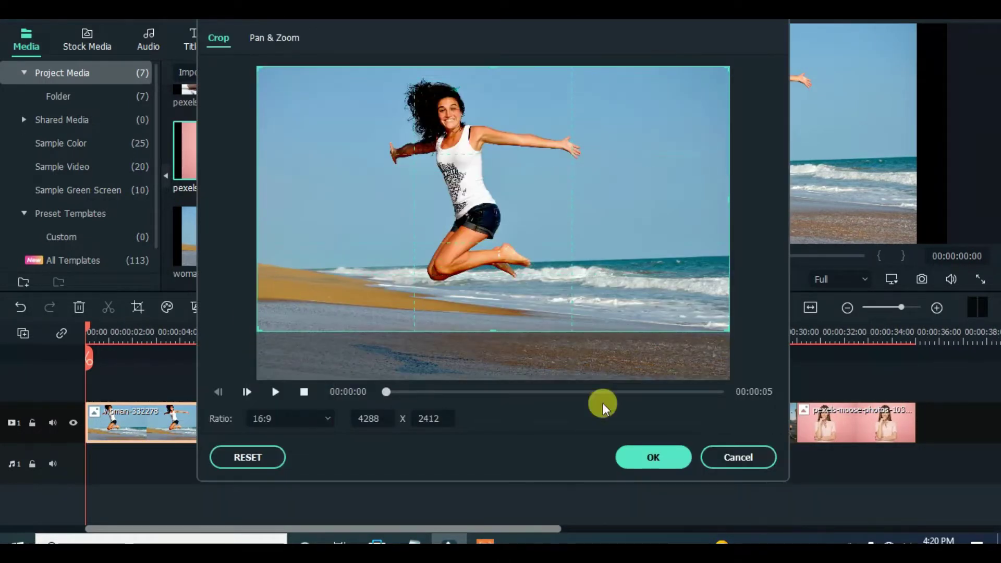
pyautogui.click(633, 454)
# Apply Crop to Fit to the couple, headphone girl and pink-shirt clips.
pyautogui.doubleClick(251, 415)
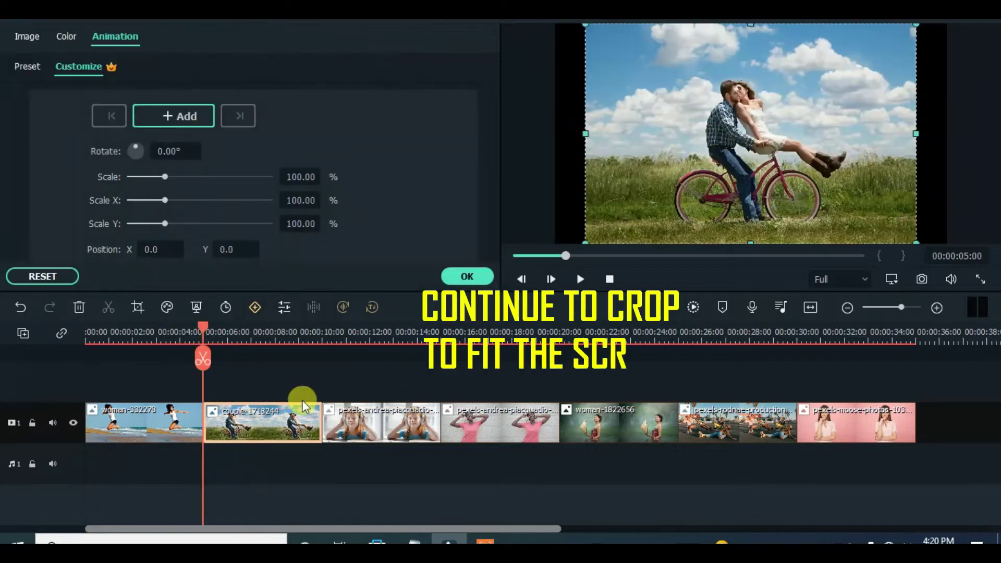
pyautogui.rightClick(286, 417)
pyautogui.click(333, 214)
pyautogui.click(378, 437)
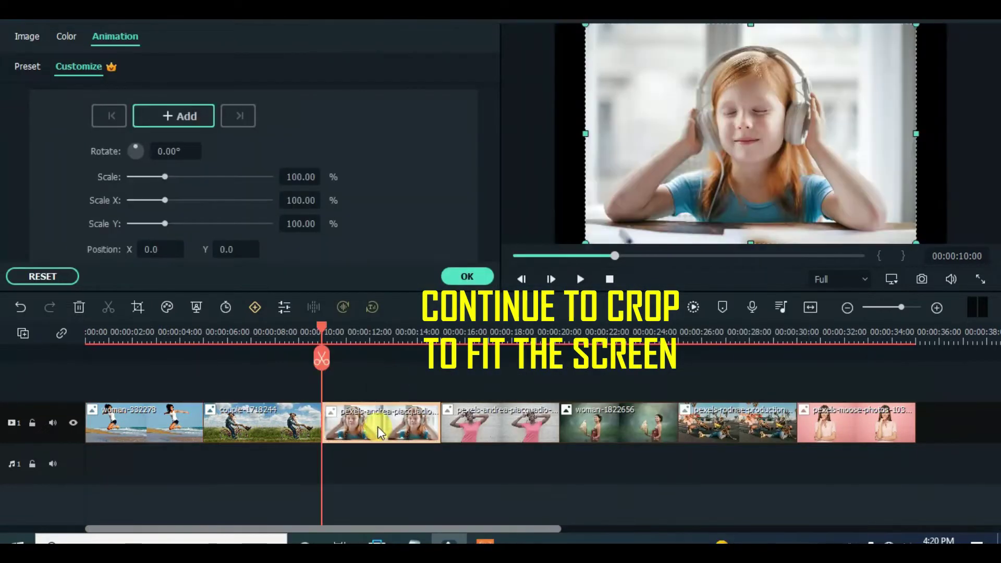
pyautogui.rightClick(378, 433)
pyautogui.click(431, 214)
pyautogui.click(504, 423)
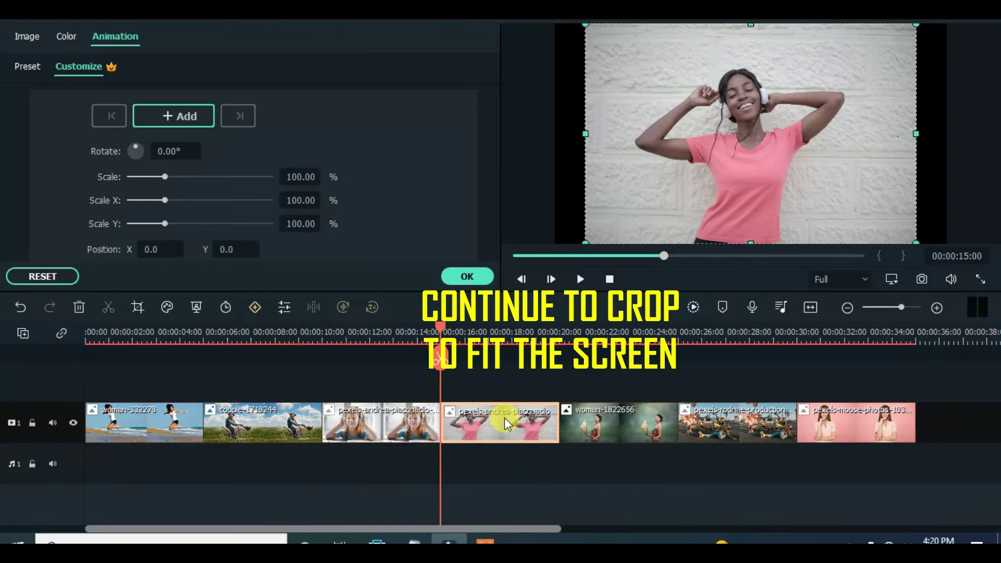
pyautogui.rightClick(505, 418)
pyautogui.click(492, 215)
# Apply Crop to Fit to the woman-1822656, pexels-rodnae and pink pexels-moose clips.
pyautogui.click(639, 429)
pyautogui.rightClick(638, 425)
pyautogui.click(626, 215)
pyautogui.click(728, 430)
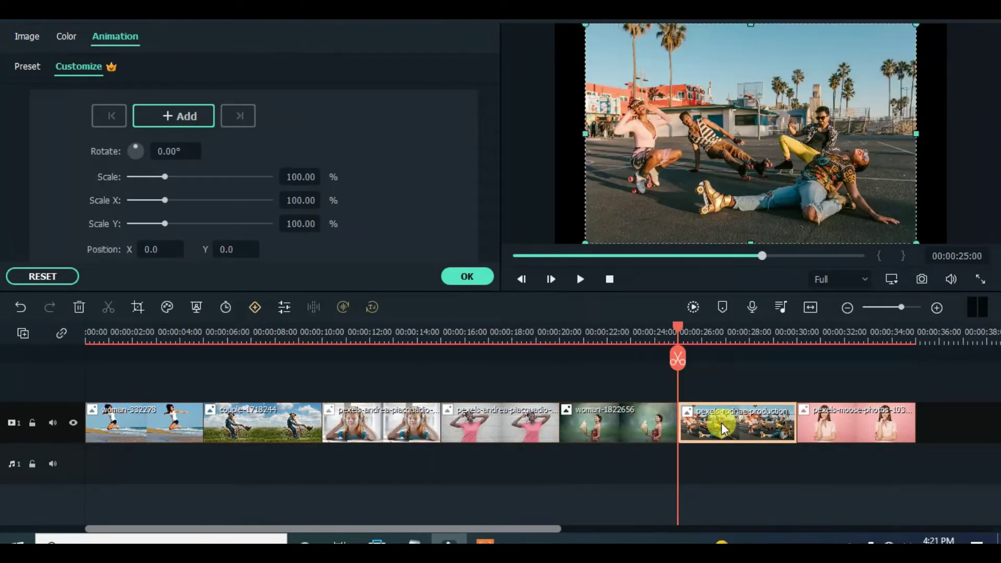
pyautogui.rightClick(723, 421)
pyautogui.click(530, 217)
pyautogui.click(866, 427)
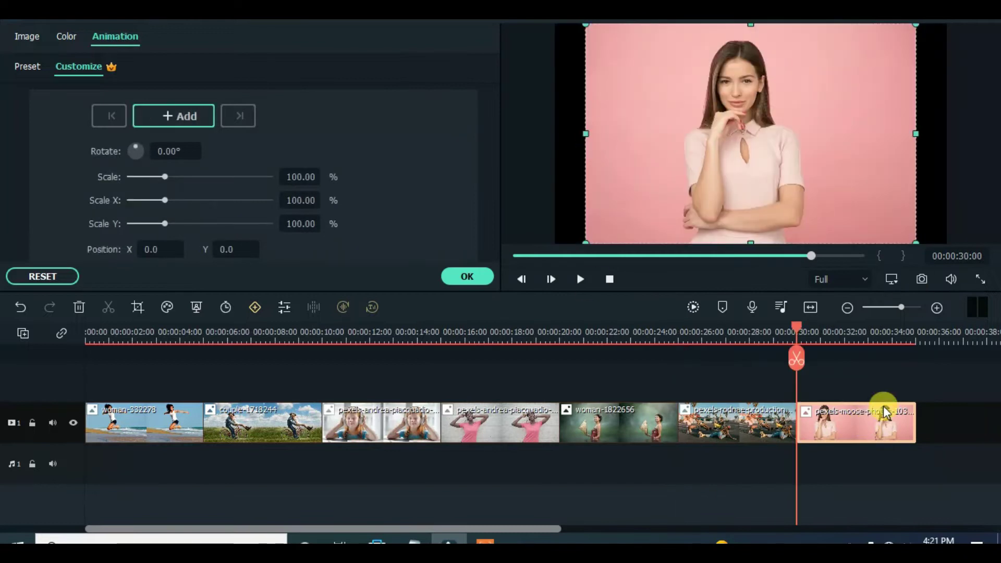
pyautogui.rightClick(846, 437)
pyautogui.click(506, 216)
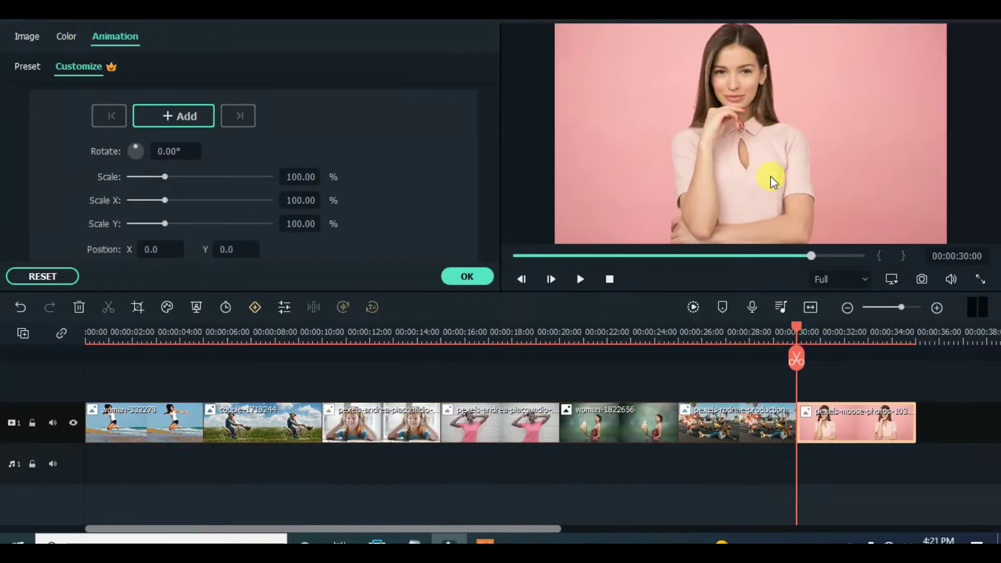
# Copy all seven clips and paste them onto a newly added second video track.
pyautogui.click(522, 259)
pyautogui.moveTo(123, 373); pyautogui.dragTo(876, 425)
pyautogui.rightClick(274, 426)
pyautogui.click(294, 35)
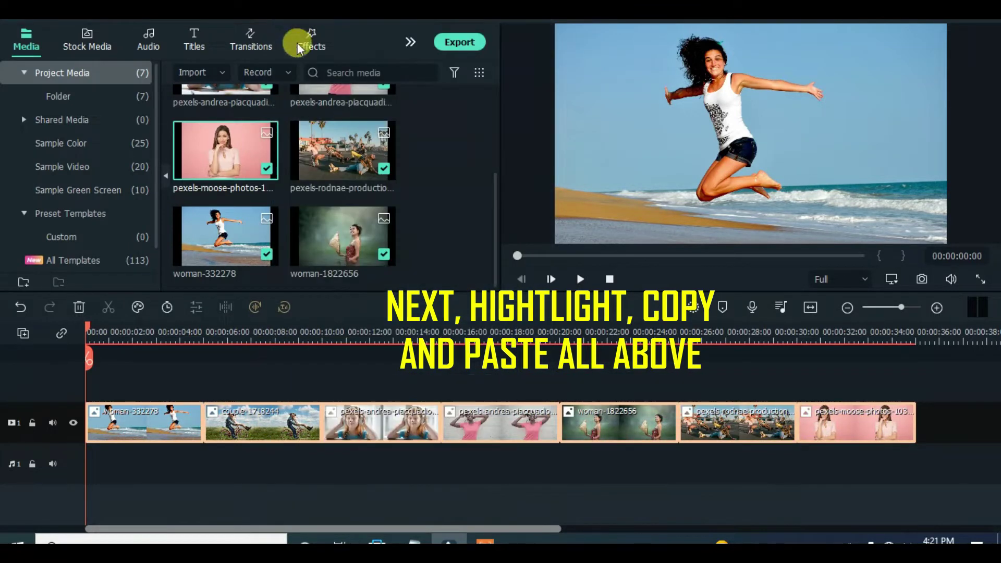
pyautogui.click(22, 336)
pyautogui.click(49, 351)
pyautogui.rightClick(106, 414)
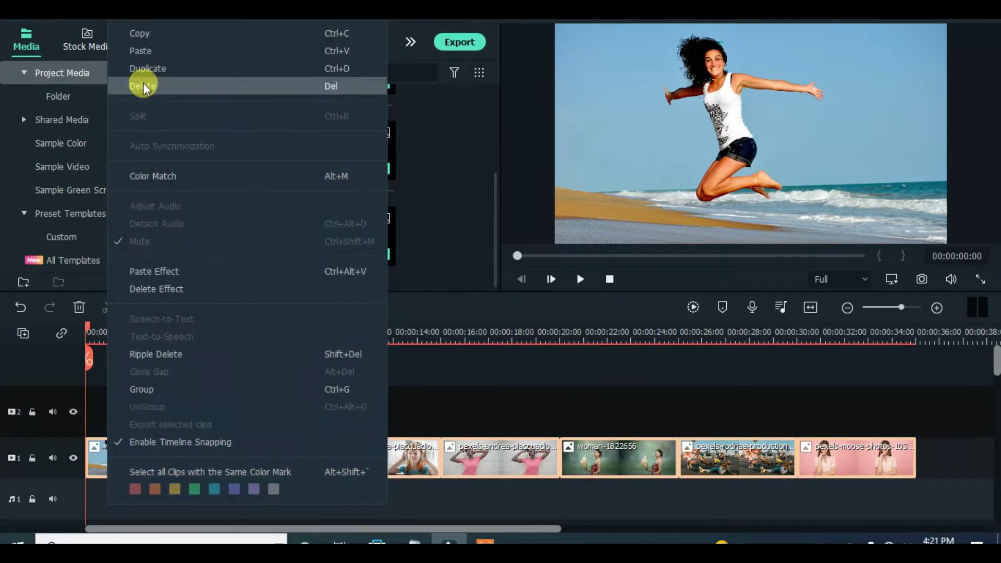
pyautogui.click(140, 50)
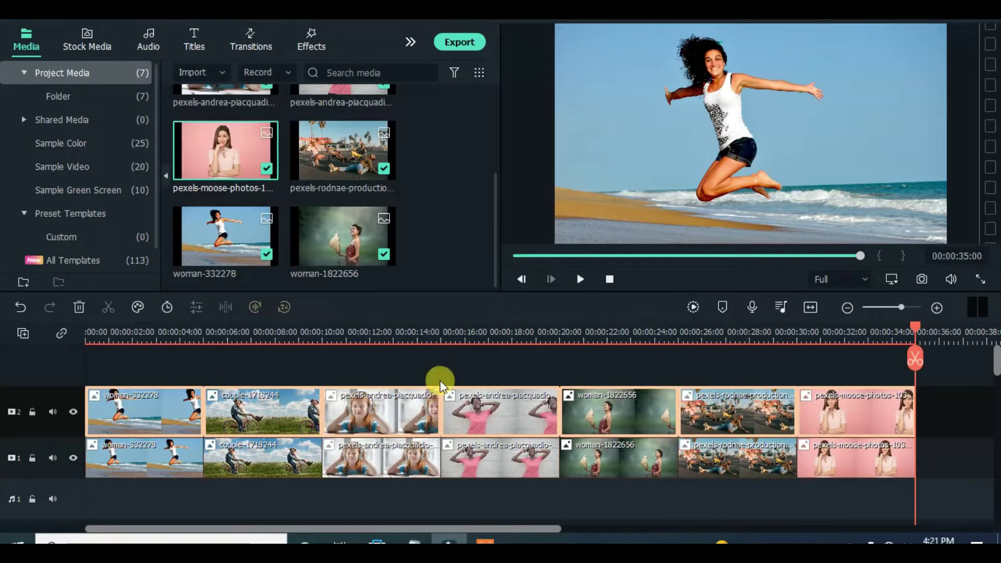
# Shrink the timeline track heights and hide the second video track.
pyautogui.click(508, 256)
pyautogui.click(23, 334)
pyautogui.click(219, 452)
pyautogui.click(73, 407)
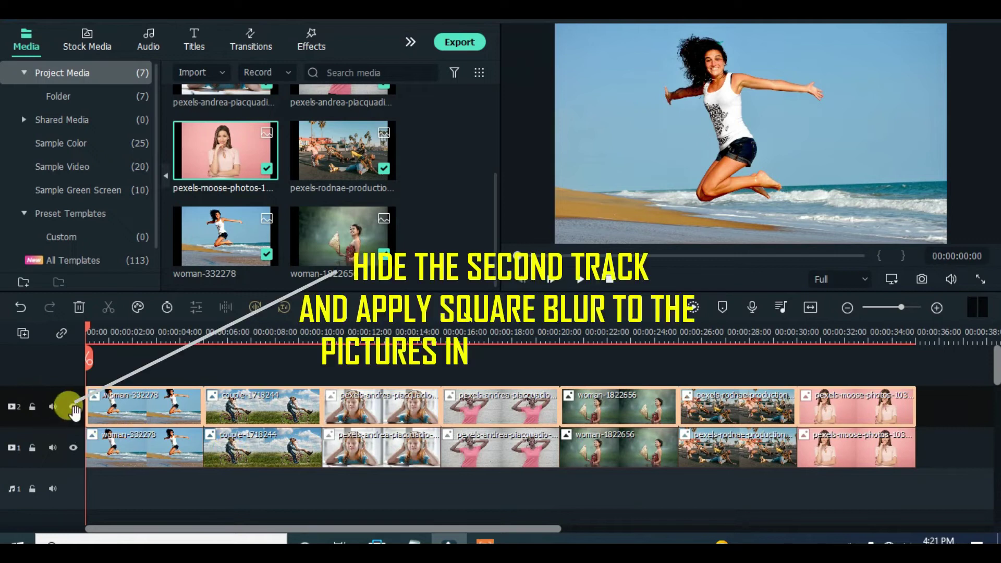
# Find the Square Blur effect and apply it to the first lower-track beach photo.
pyautogui.doubleClick(149, 454)
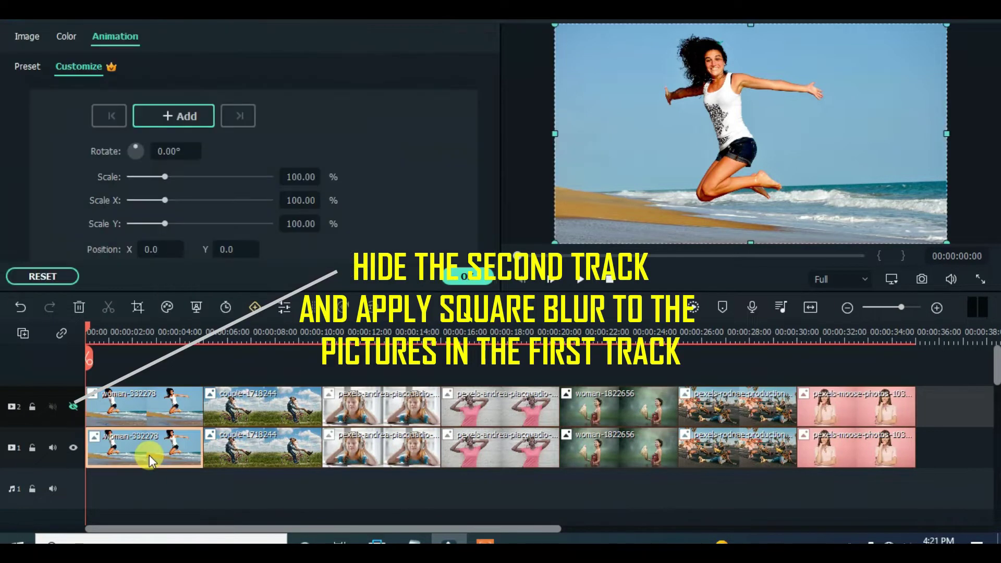
pyautogui.click(23, 38)
pyautogui.click(452, 275)
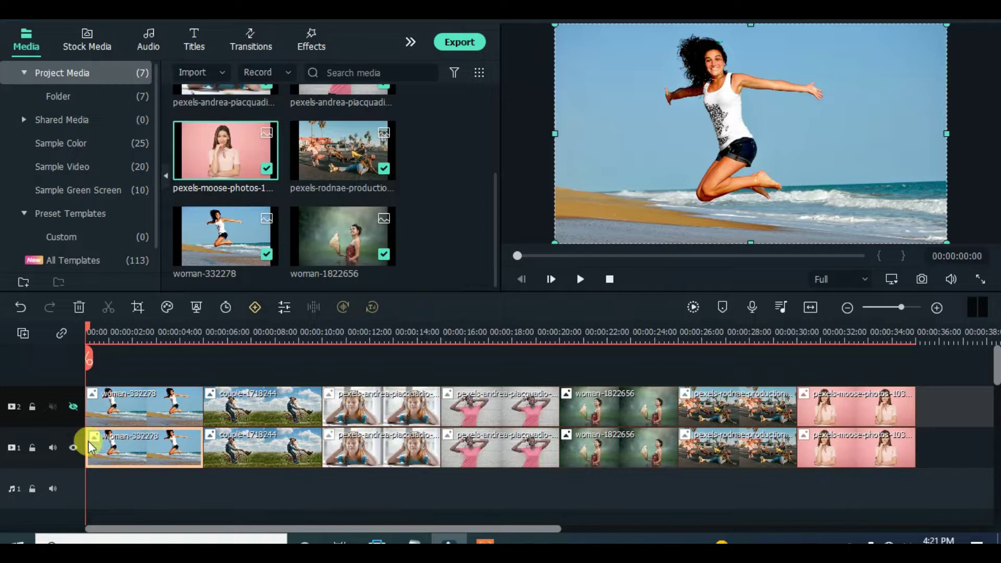
pyautogui.click(313, 38)
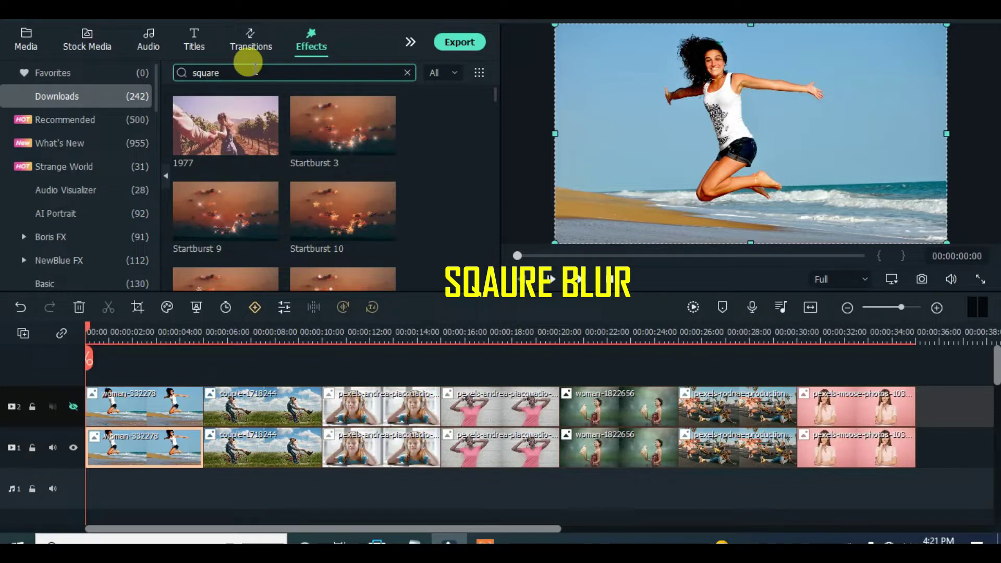
pyautogui.press('Return')
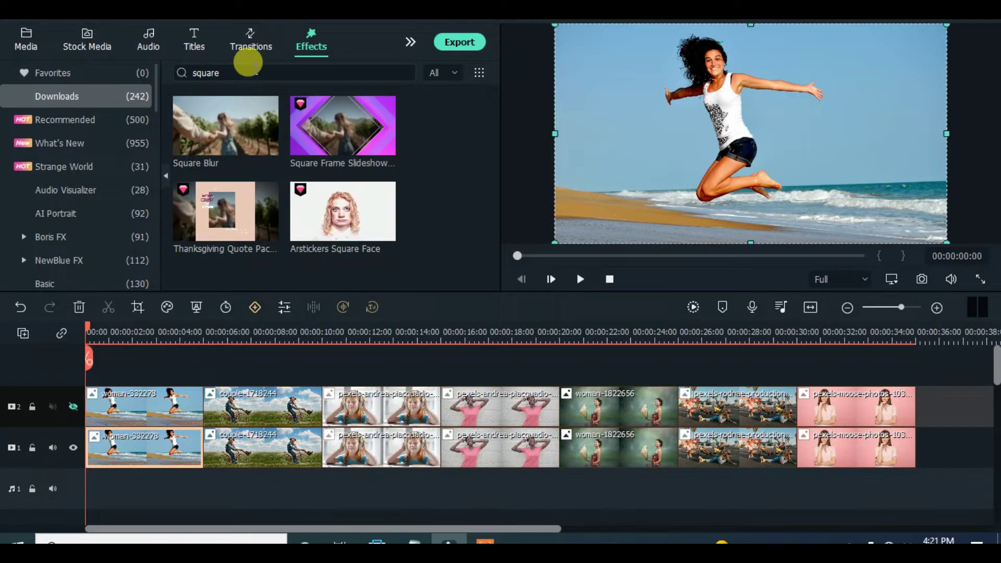
pyautogui.moveTo(230, 128); pyautogui.dragTo(138, 464)
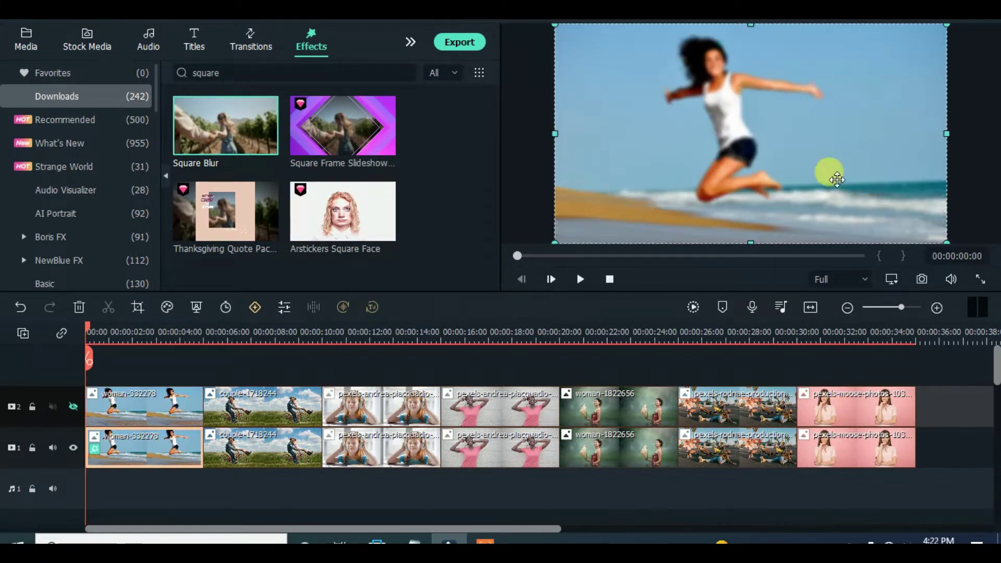
# Copy the beach photo's Square Blur and paste it onto the six other lower-track photos.
pyautogui.rightClick(137, 444)
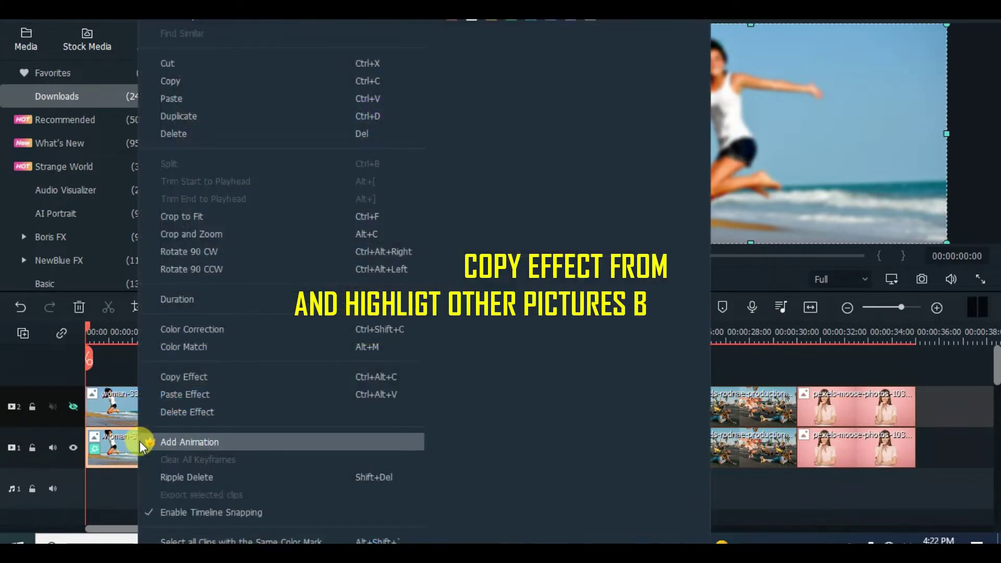
pyautogui.click(180, 374)
pyautogui.moveTo(829, 493); pyautogui.dragTo(273, 442)
pyautogui.rightClick(276, 449)
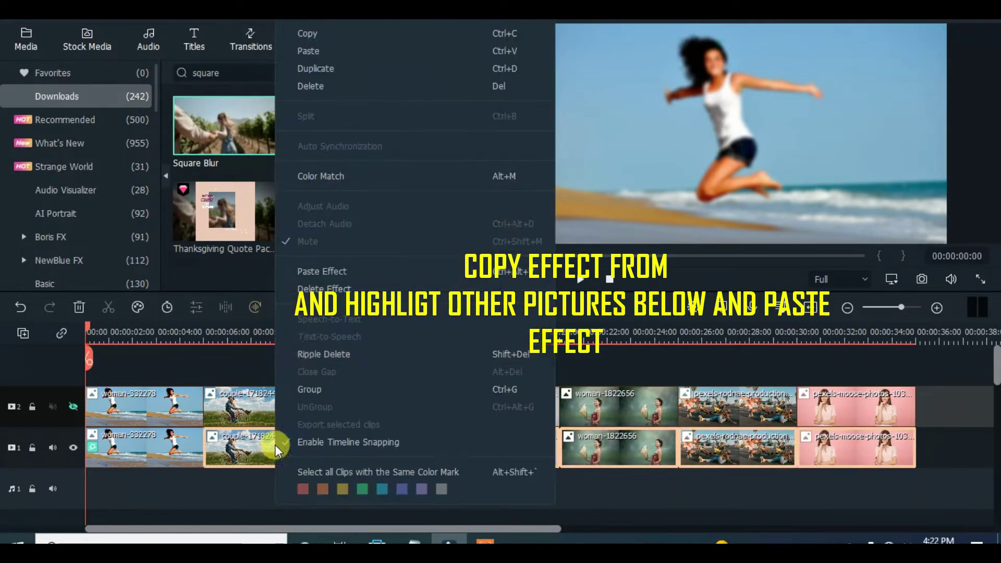
pyautogui.click(324, 270)
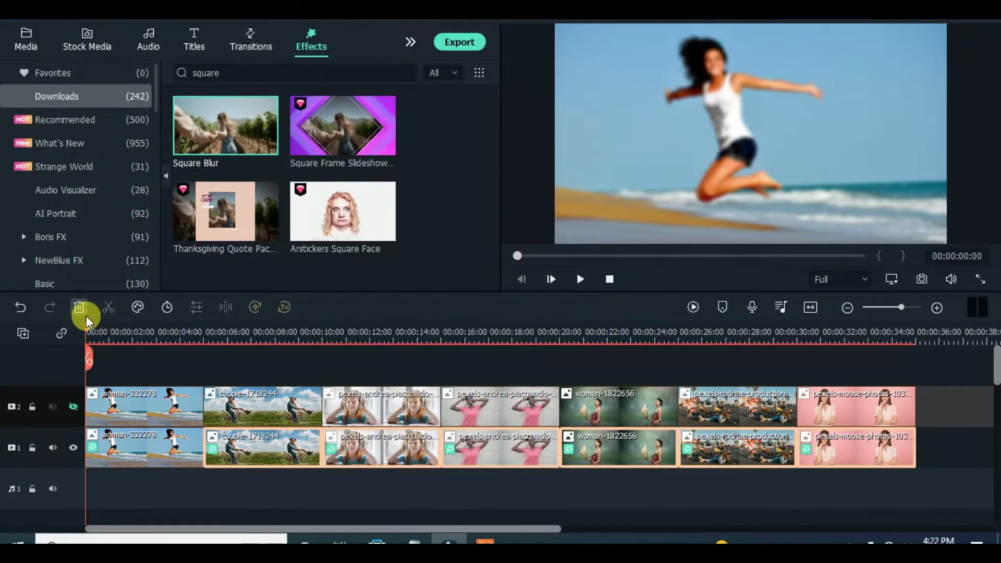
# Review the blur on the couple, headphone girl and pink-shirt photos.
pyautogui.moveTo(87, 326); pyautogui.dragTo(249, 329)
pyautogui.doubleClick(260, 448)
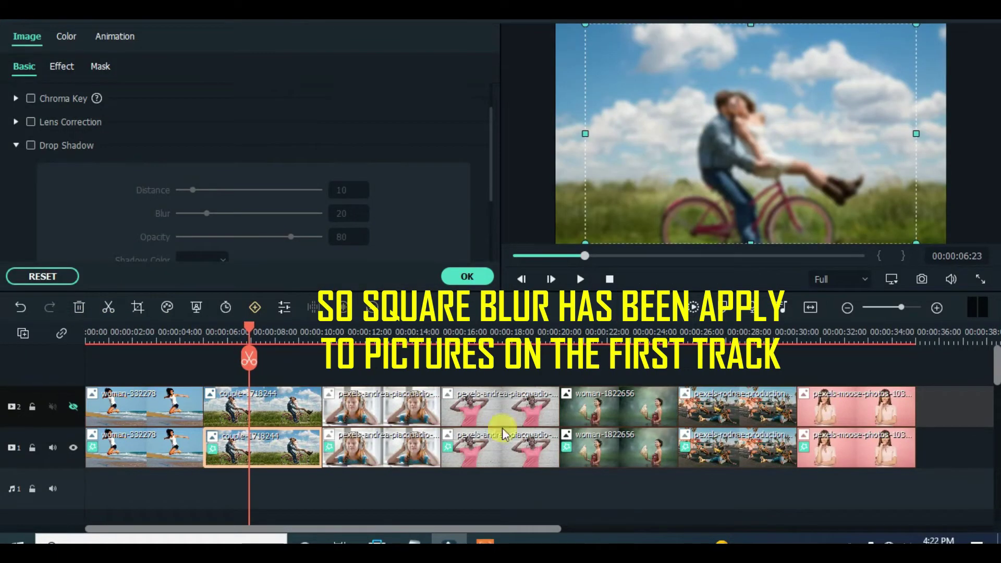
pyautogui.click(398, 454)
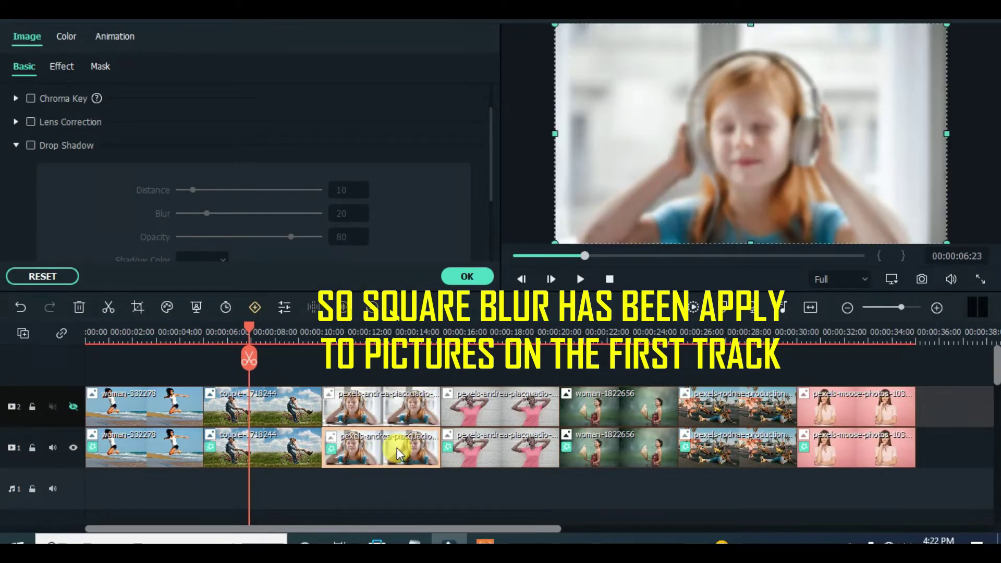
pyautogui.click(515, 452)
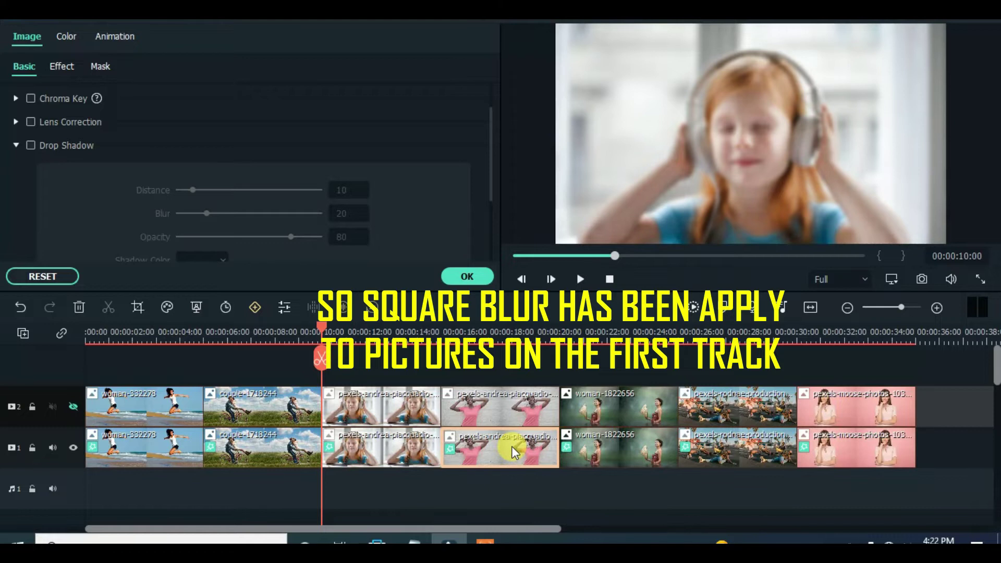
pyautogui.click(469, 278)
pyautogui.press('Home')
# Show the upper track again and apply the Border effect to its first beach photo.
pyautogui.click(76, 405)
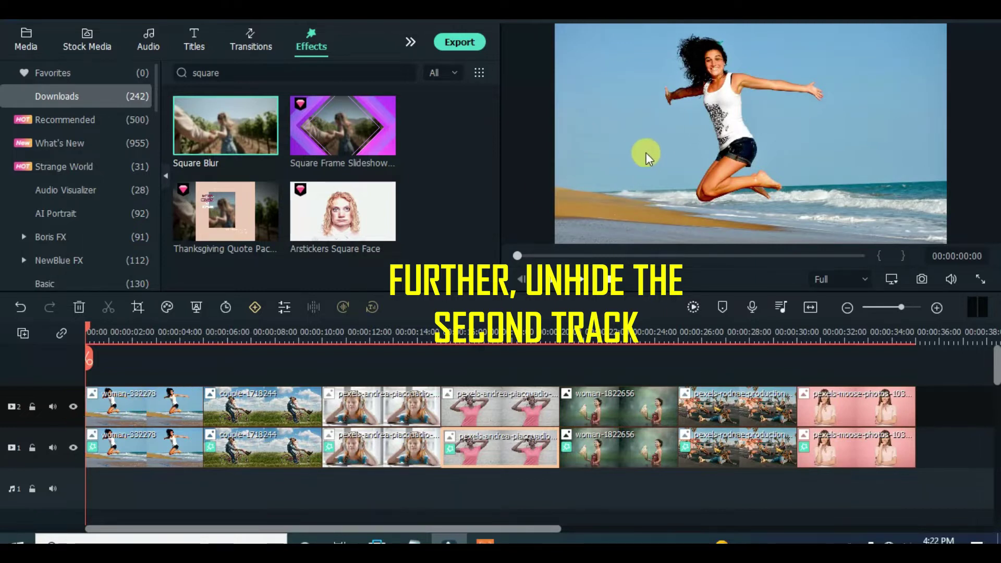
pyautogui.doubleClick(224, 73)
pyautogui.press('BackSpace')
pyautogui.press('Return')
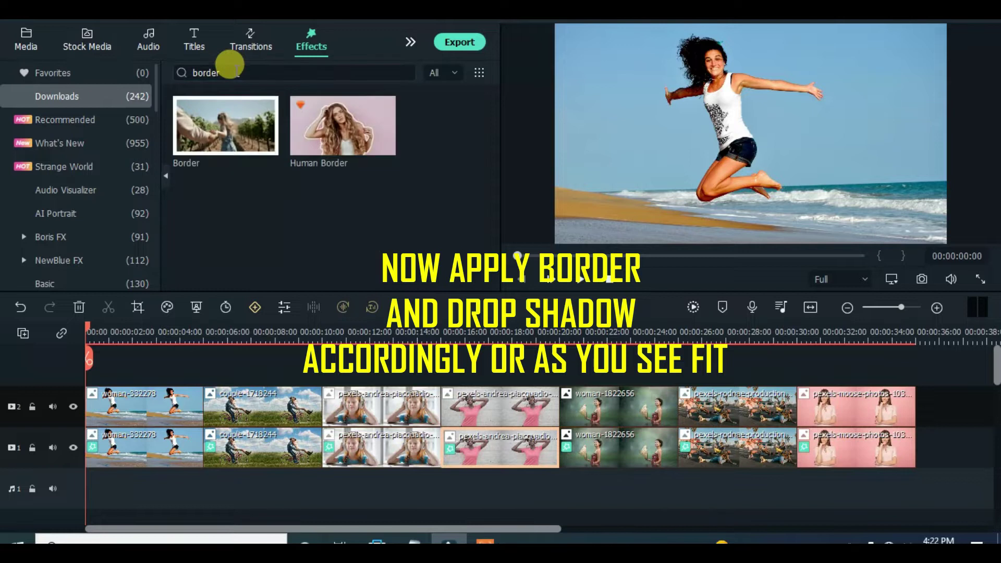
pyautogui.moveTo(237, 124); pyautogui.dragTo(150, 398)
# Soften the border with a 0.63 blur and turn on Drop Shadow.
pyautogui.doubleClick(161, 407)
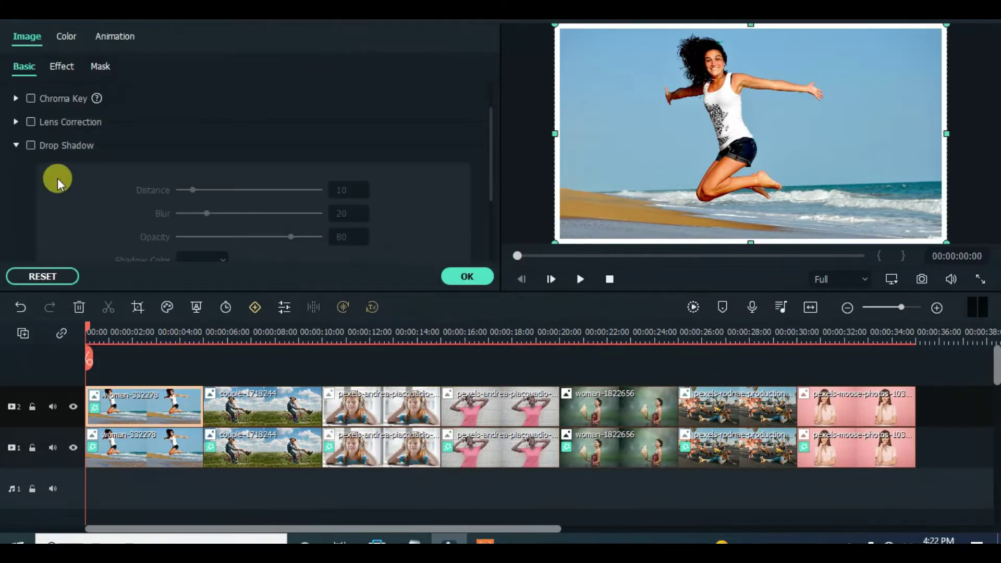
pyautogui.click(63, 67)
pyautogui.moveTo(180, 177); pyautogui.dragTo(184, 177)
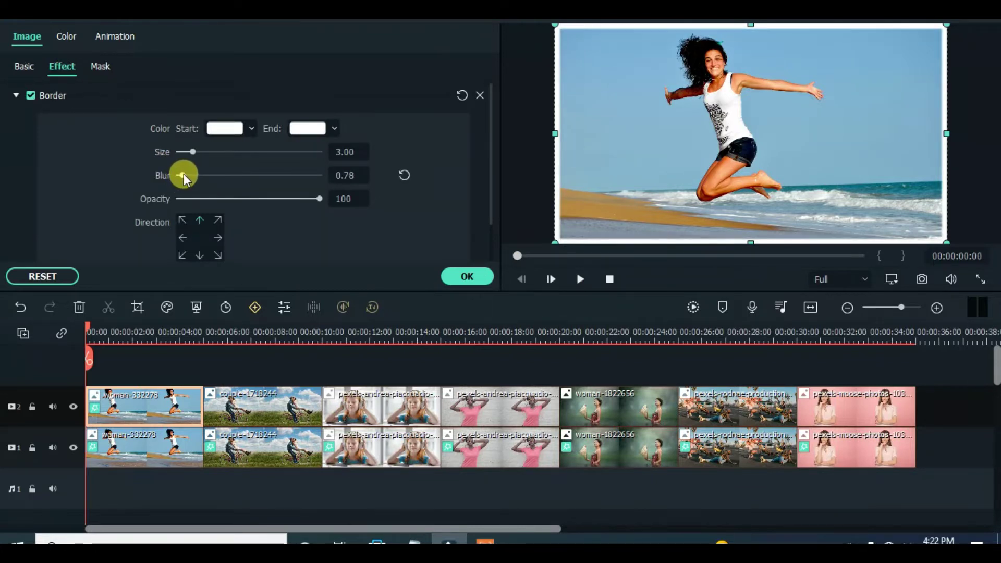
pyautogui.click(23, 66)
pyautogui.click(31, 146)
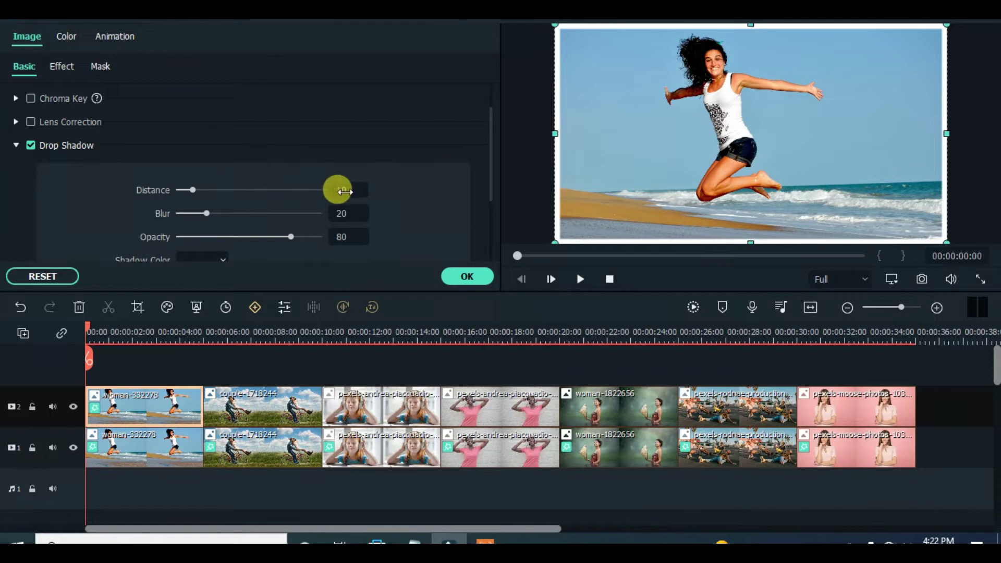
# Set the shadow distance to 5 and paste the border and shadow onto the remaining upper-track photos.
pyautogui.scroll(-2, 312, 182)
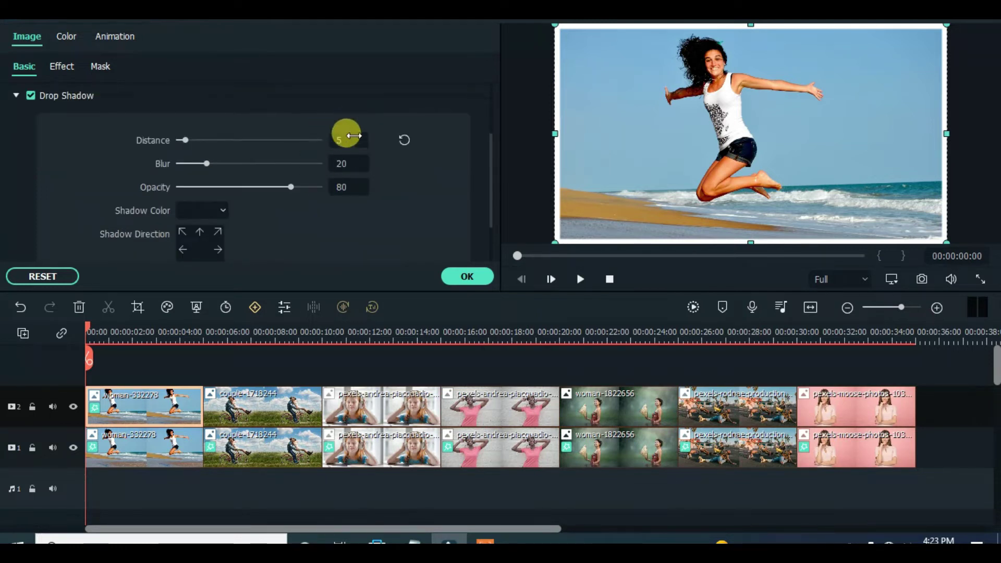
pyautogui.click(466, 275)
pyautogui.rightClick(137, 408)
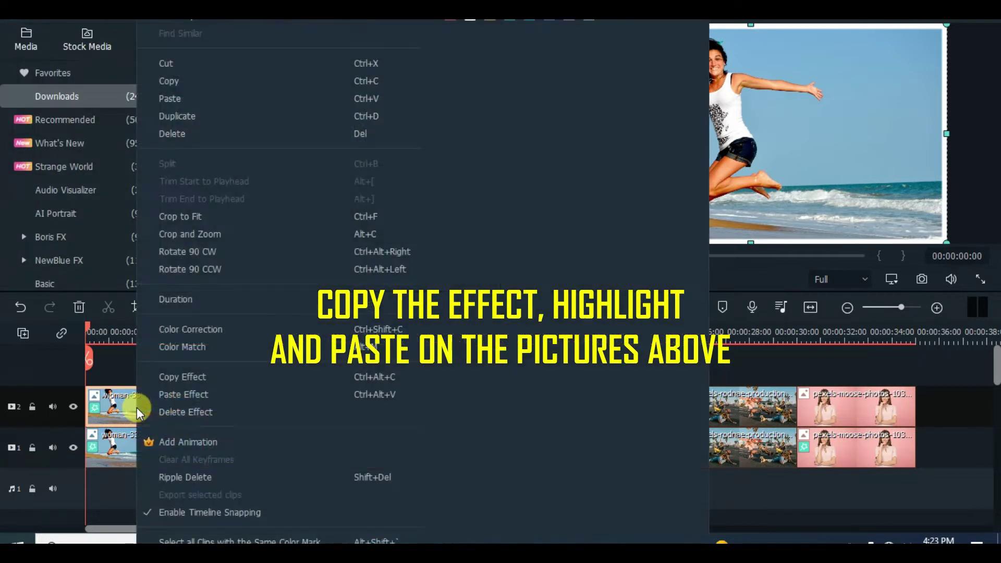
pyautogui.click(158, 378)
pyautogui.moveTo(268, 360); pyautogui.dragTo(858, 405)
pyautogui.rightClick(294, 407)
pyautogui.click(337, 270)
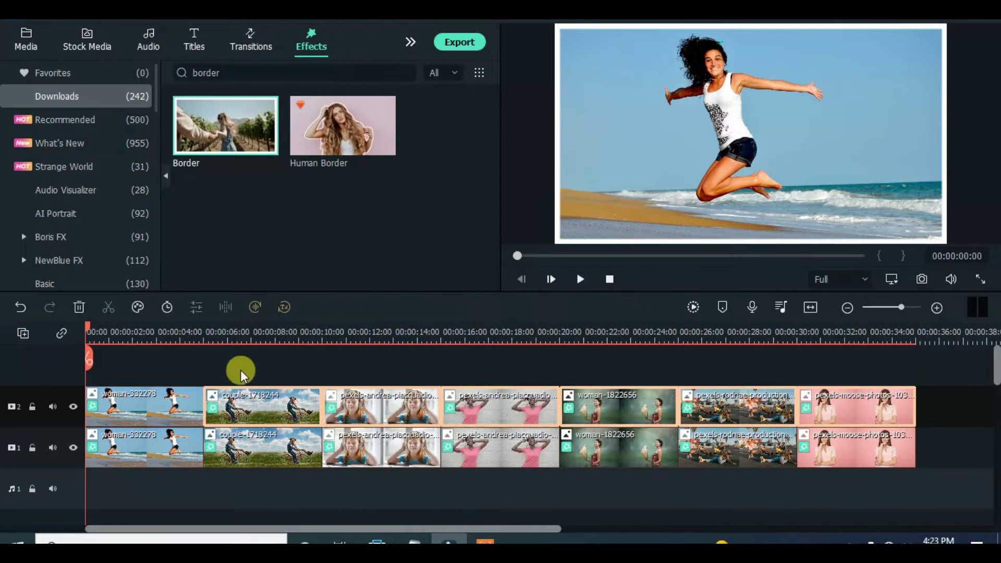
# Verify the border and shadow on the couple, headphone girl and pink-shirt photos.
pyautogui.moveTo(89, 333); pyautogui.dragTo(248, 335)
pyautogui.doubleClick(281, 401)
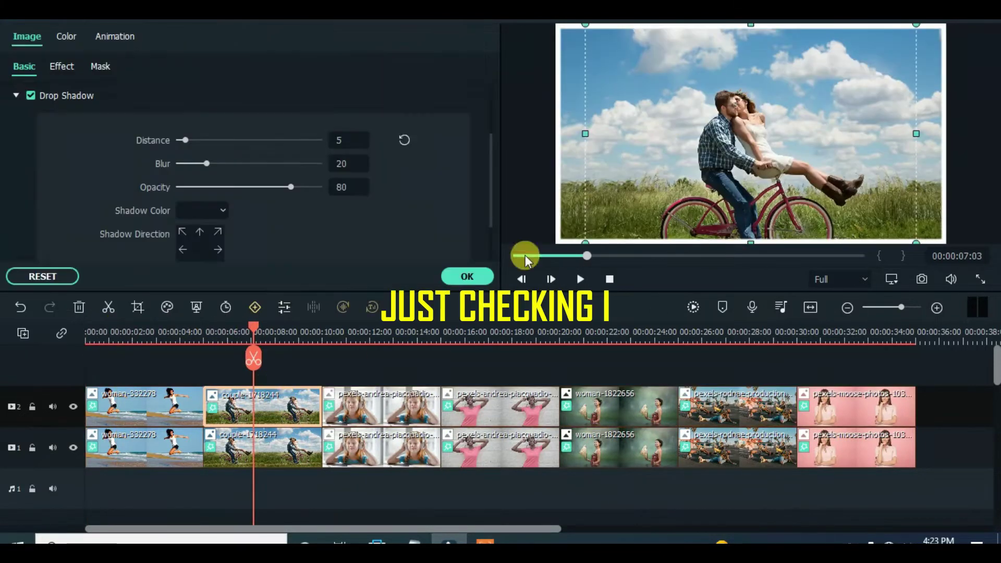
pyautogui.click(380, 404)
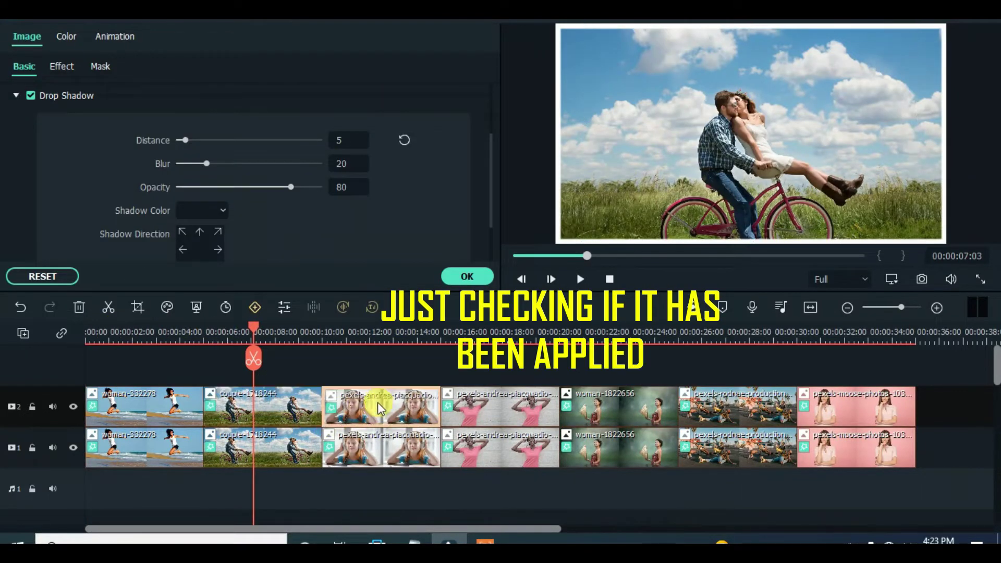
pyautogui.doubleClick(377, 402)
pyautogui.click(475, 414)
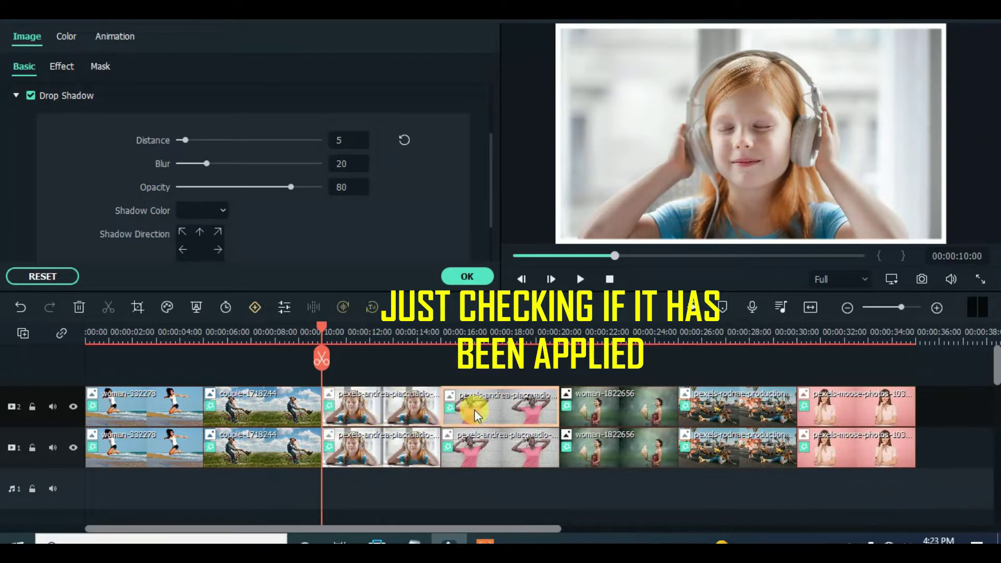
pyautogui.doubleClick(478, 416)
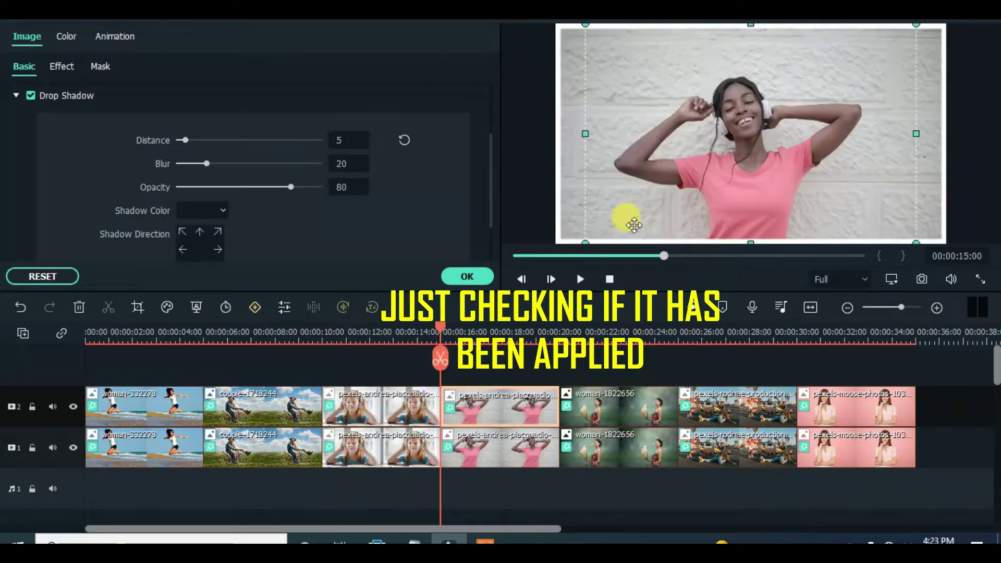
pyautogui.click(465, 277)
# Keyframe the beach photo at 70% scale at its start and 100% at 4 seconds.
pyautogui.click(517, 256)
pyautogui.click(150, 406)
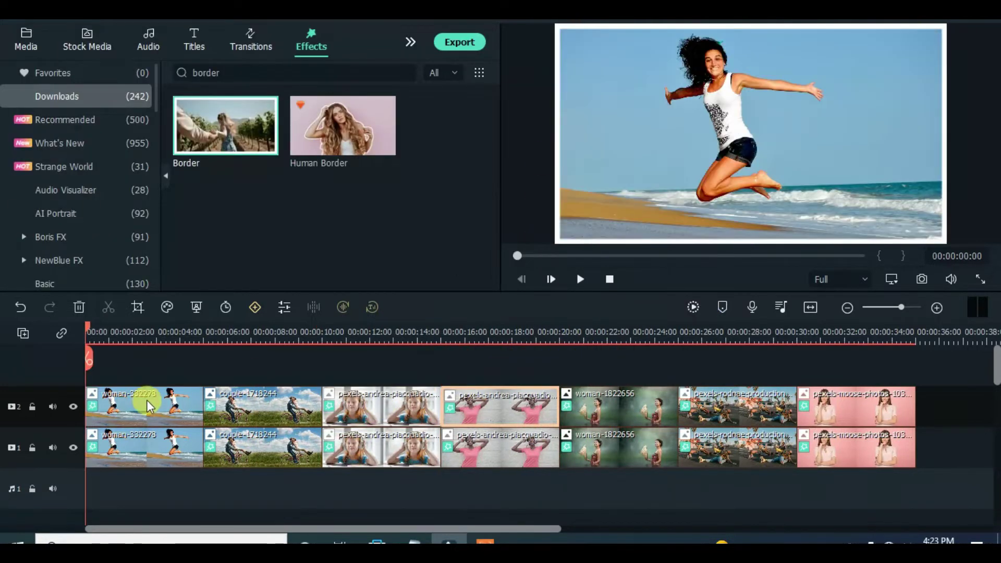
pyautogui.moveTo(183, 328); pyautogui.dragTo(225, 332)
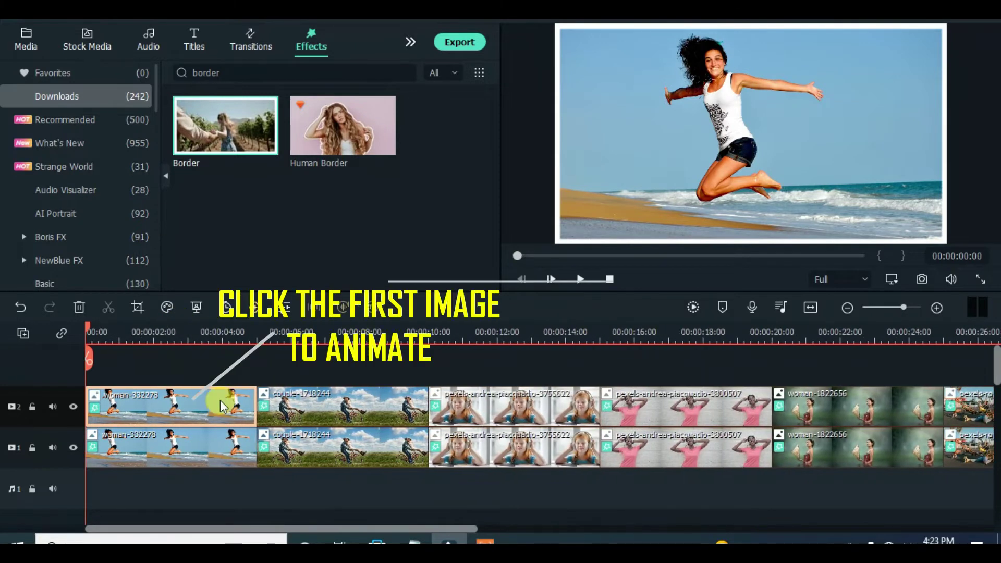
pyautogui.doubleClick(222, 406)
pyautogui.click(108, 38)
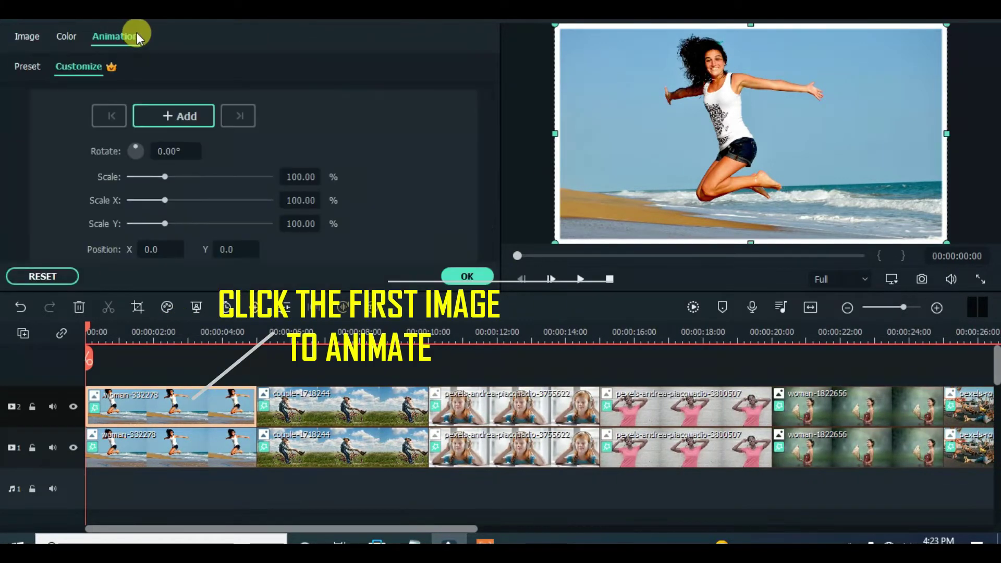
pyautogui.click(175, 116)
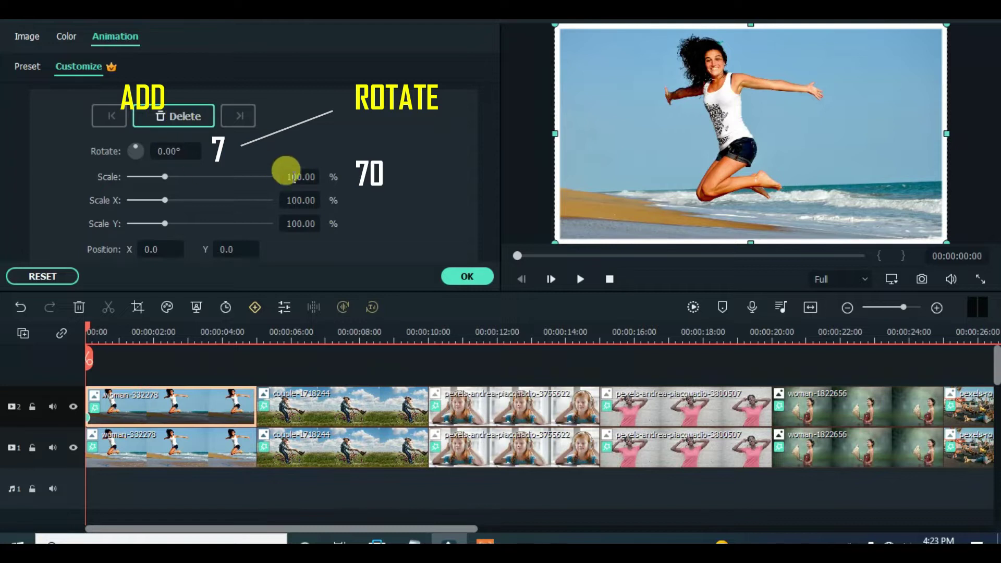
pyautogui.write('70')
pyautogui.press('Return')
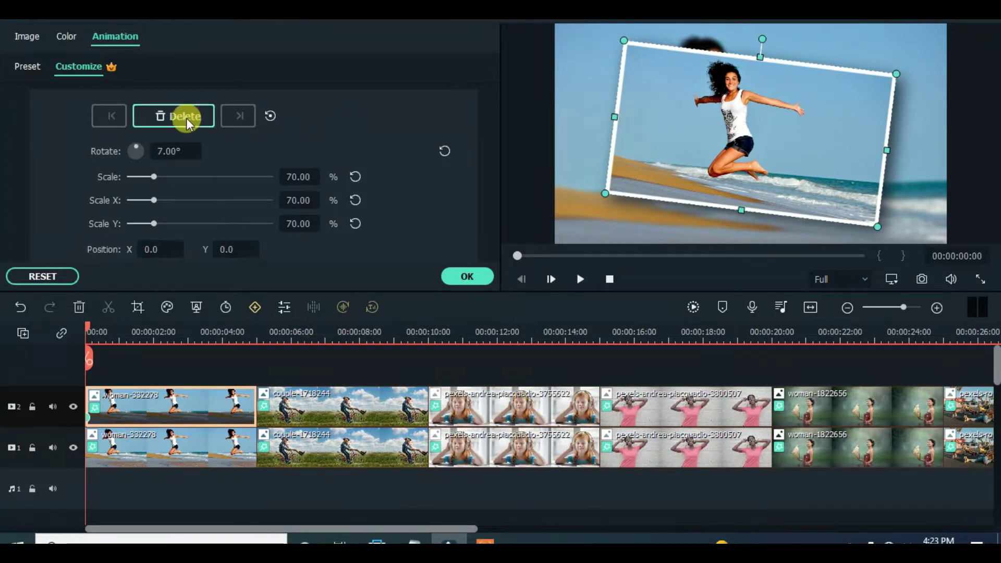
pyautogui.moveTo(89, 333); pyautogui.dragTo(223, 337)
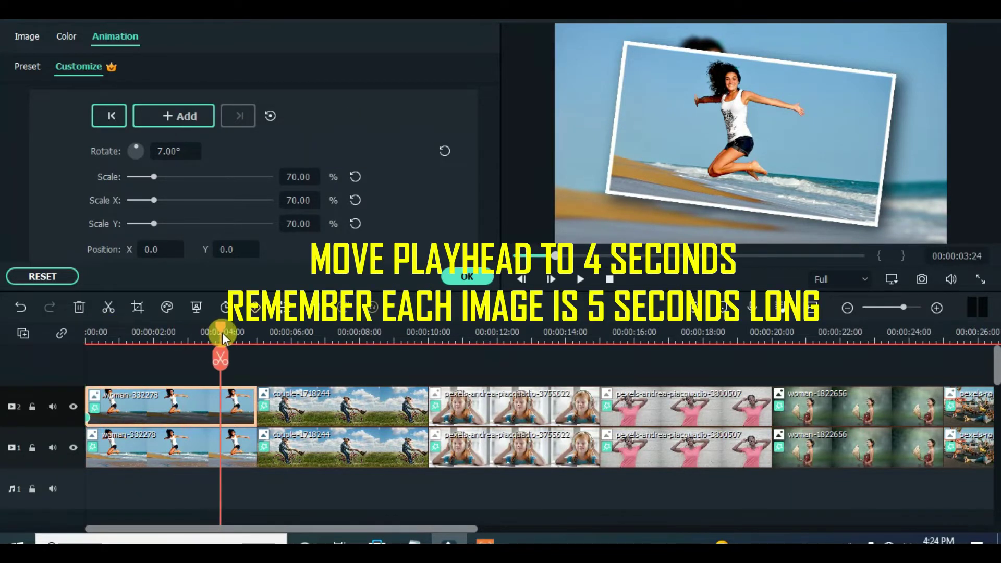
pyautogui.click(355, 177)
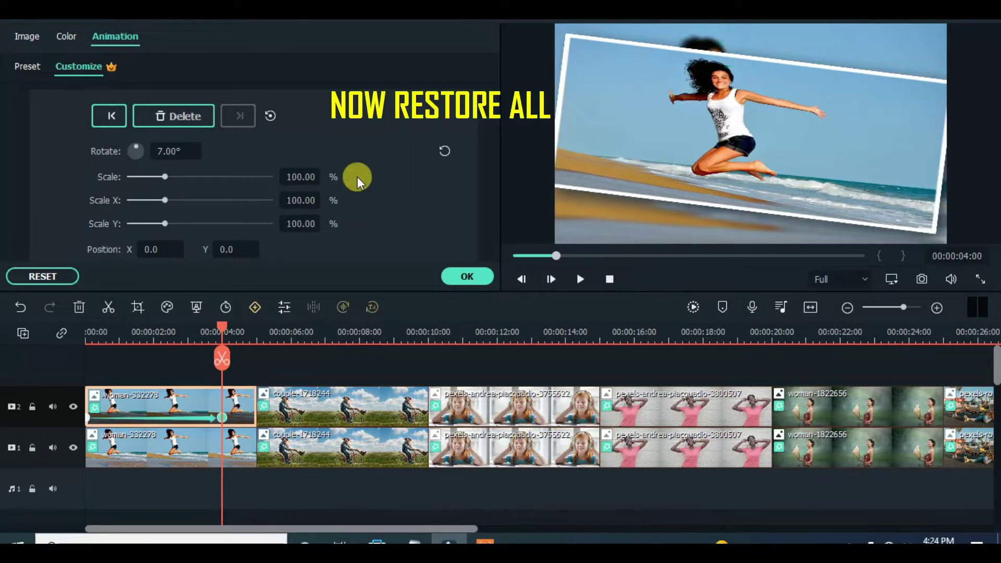
# Straighten the beach photo at 4 seconds and keyframe the couple photo's start at −7°, 70% scale.
pyautogui.click(442, 151)
pyautogui.moveTo(222, 328); pyautogui.dragTo(258, 328)
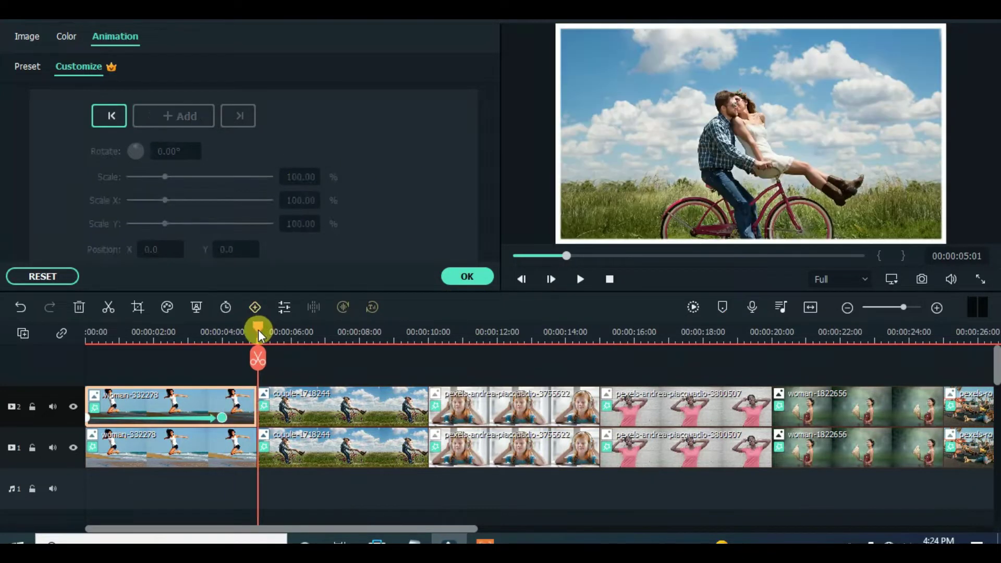
pyautogui.click(326, 386)
pyautogui.click(178, 118)
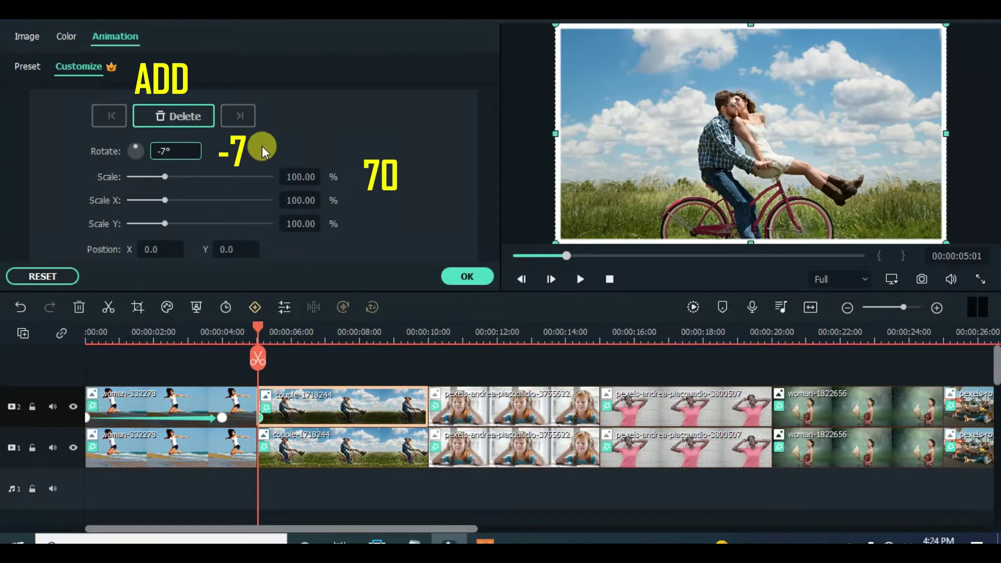
pyautogui.press('Return')
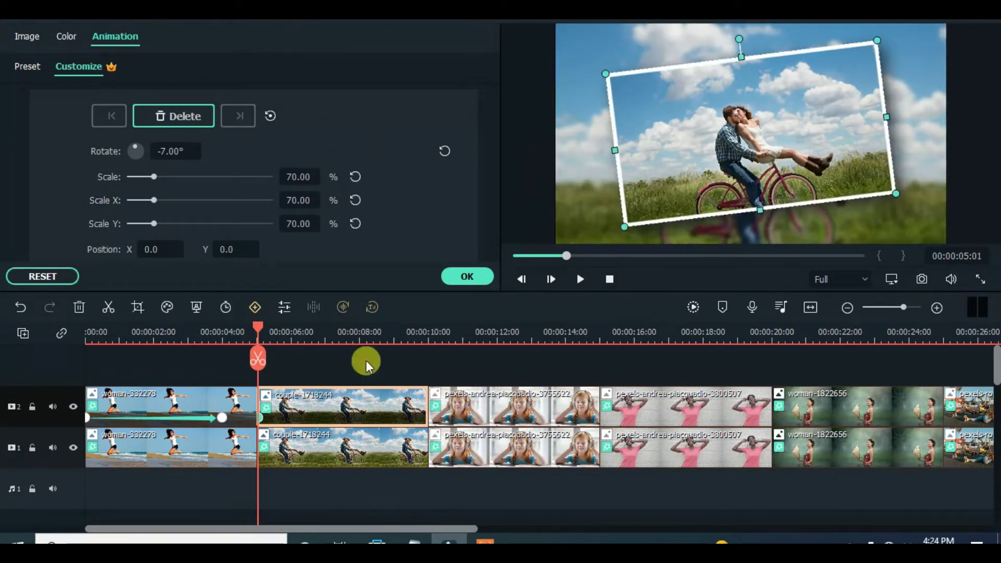
# At about 9 seconds, return the couple photo to 100% scale and 0° rotation.
pyautogui.moveTo(258, 327); pyautogui.dragTo(398, 333)
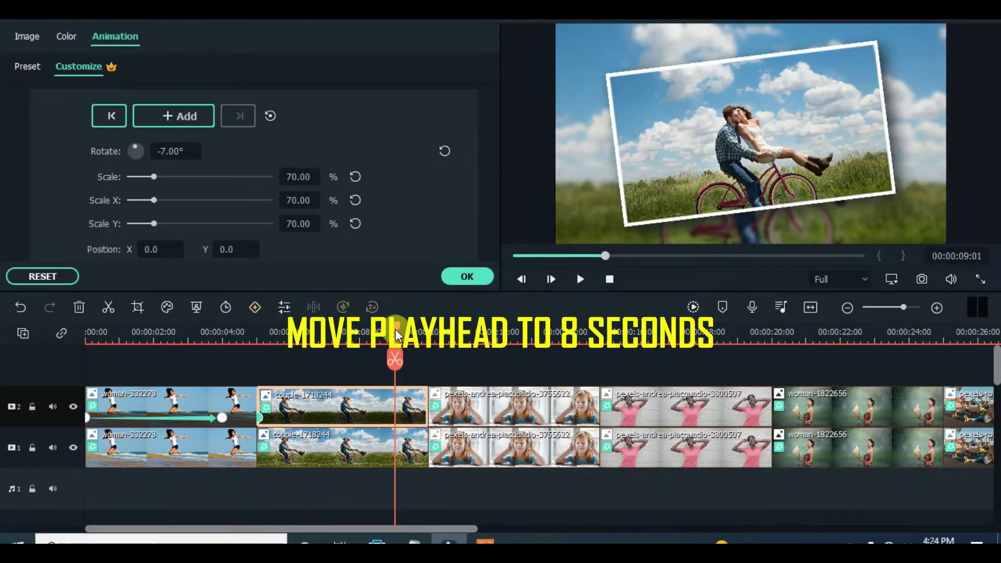
pyautogui.click(357, 180)
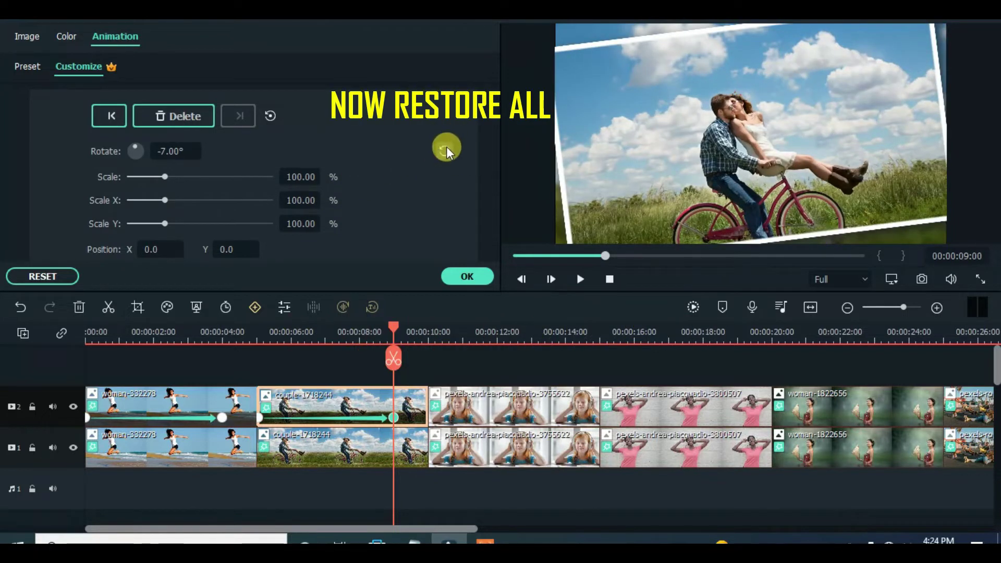
pyautogui.click(445, 151)
# Keyframe the headphone girl photo's start at 7° rotation and 70% scale.
pyautogui.moveTo(394, 354); pyautogui.dragTo(421, 334)
pyautogui.click(501, 414)
pyautogui.click(192, 119)
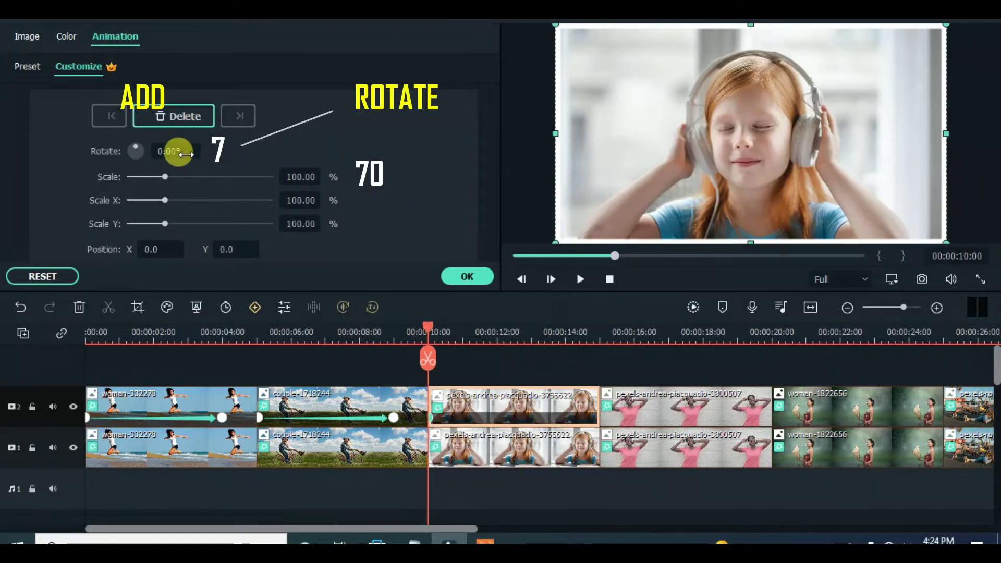
pyautogui.write('7')
pyautogui.press('Return')
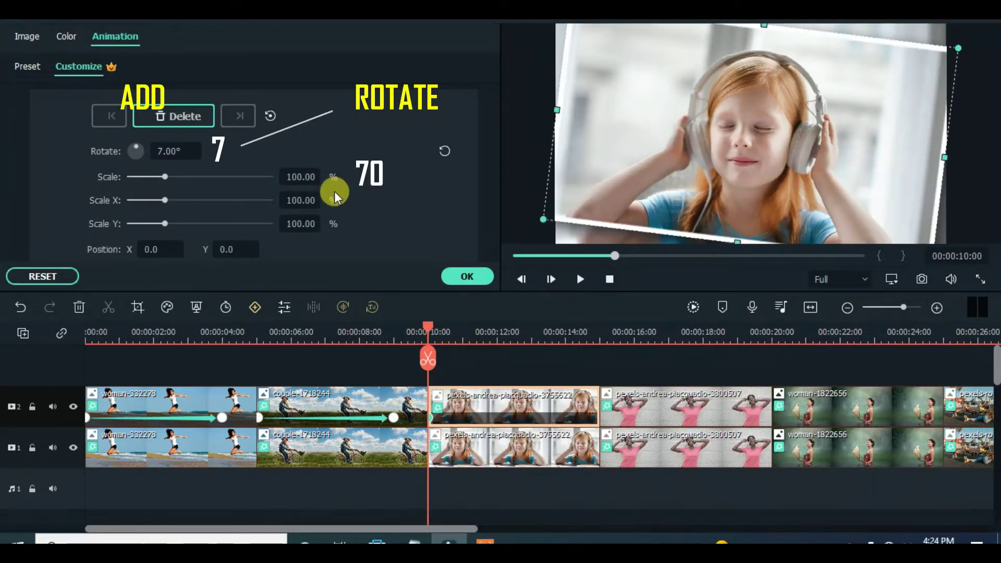
pyautogui.press('Return')
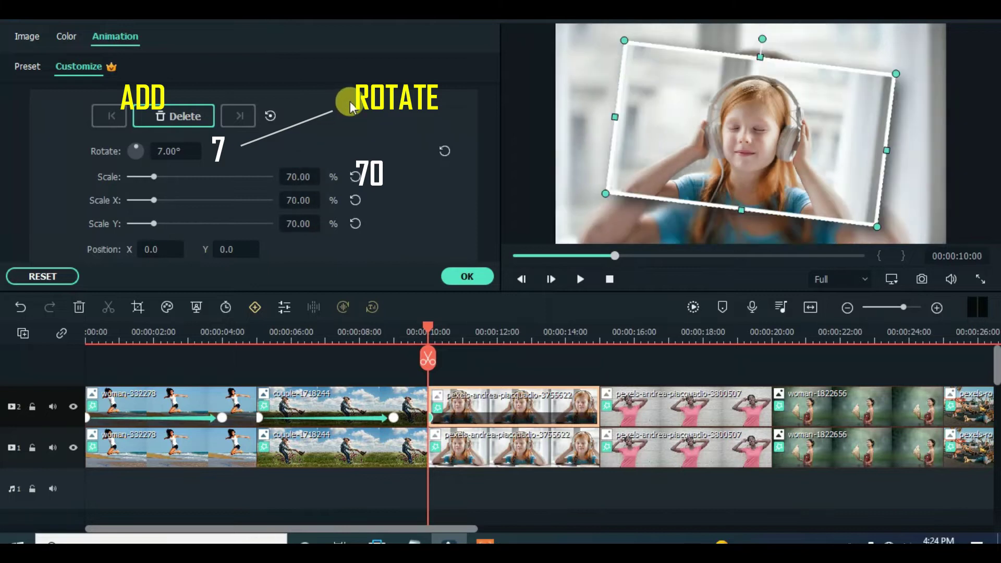
# At 14 seconds, return the headphone girl photo to 100% scale and upright.
pyautogui.moveTo(429, 367); pyautogui.dragTo(567, 333)
pyautogui.click(355, 176)
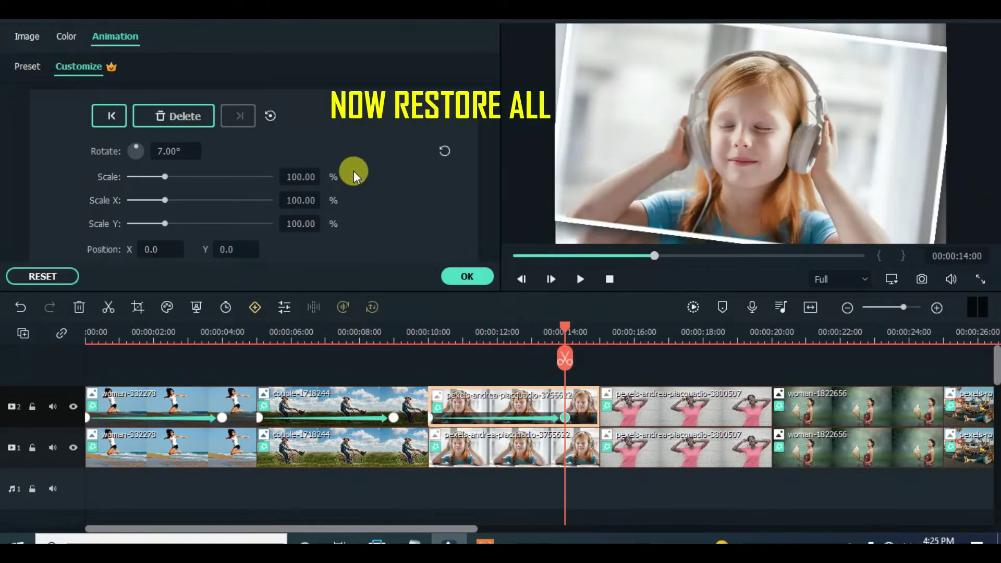
pyautogui.click(443, 154)
pyautogui.moveTo(566, 328); pyautogui.dragTo(600, 328)
# Key the pink-shirt photo at −7° rotation and 70% scale, resetting both at 19 seconds.
pyautogui.click(189, 151)
pyautogui.press('Return')
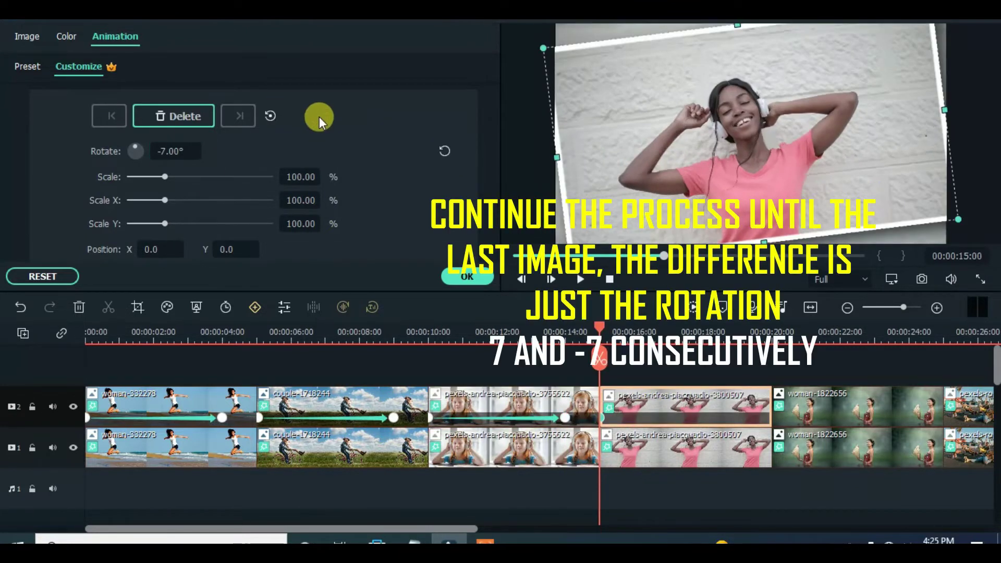
pyautogui.write('70')
pyautogui.press('Return')
pyautogui.moveTo(600, 328); pyautogui.dragTo(737, 331)
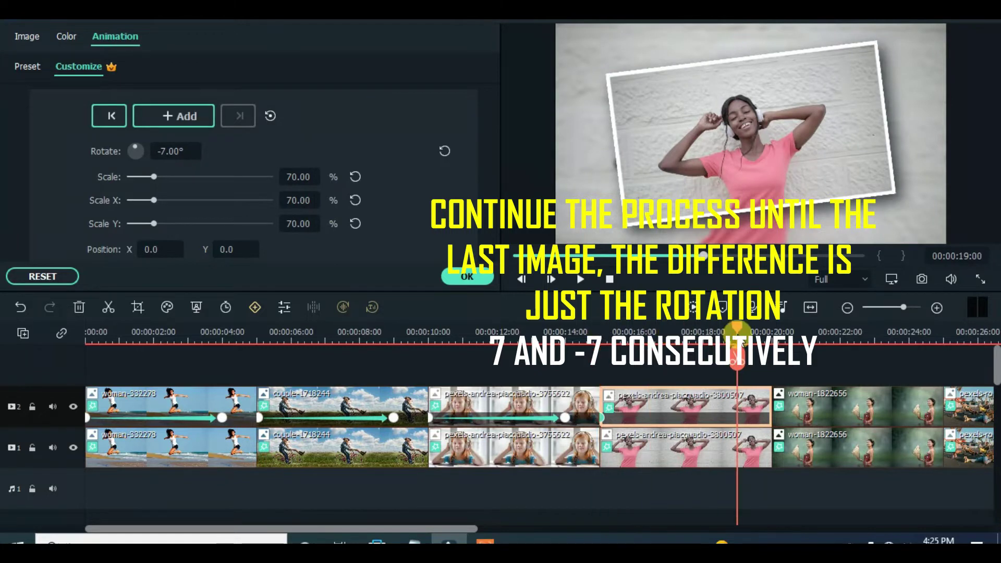
pyautogui.click(358, 175)
pyautogui.click(444, 150)
pyautogui.moveTo(277, 528); pyautogui.dragTo(483, 529)
# Key the woman-1822656 photo at −7° and 70% scale, returning upright at full size at 24 seconds.
pyautogui.click(391, 404)
pyautogui.write('-7')
pyautogui.press('Return')
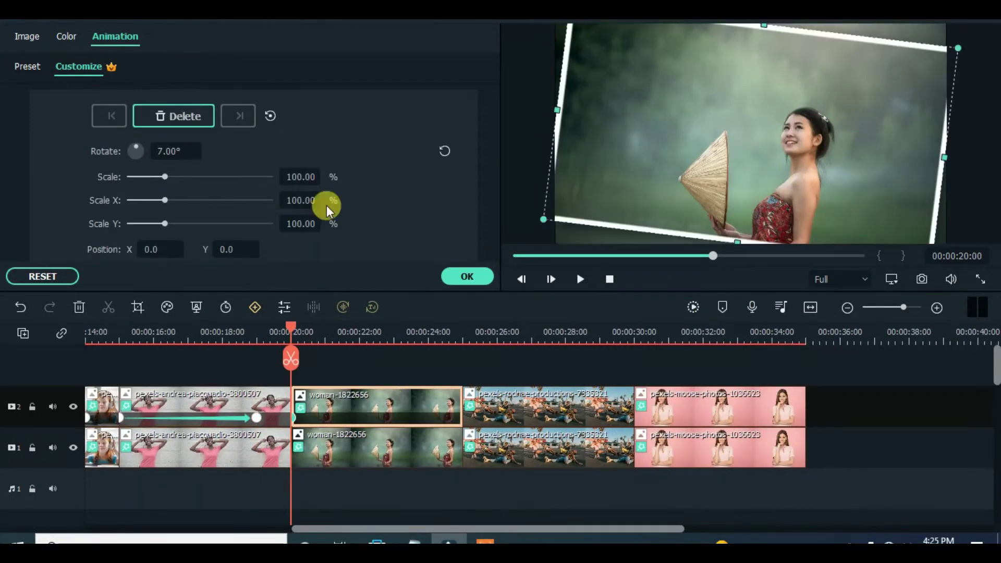
pyautogui.moveTo(291, 331); pyautogui.dragTo(290, 417)
pyautogui.click(130, 422)
pyautogui.click(342, 421)
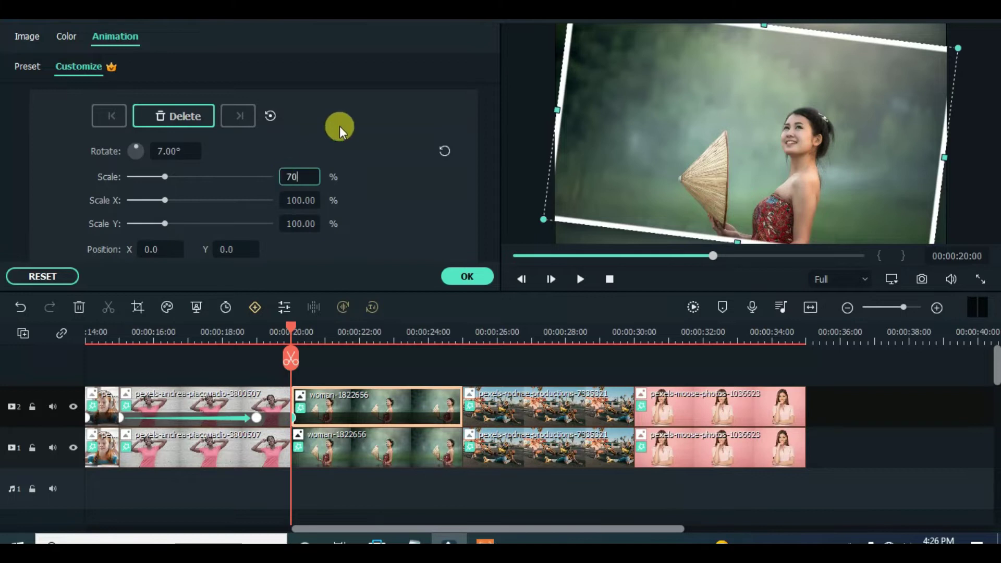
pyautogui.write('70')
pyautogui.press('Return')
pyautogui.moveTo(290, 329); pyautogui.dragTo(462, 327)
pyautogui.click(444, 152)
pyautogui.click(355, 180)
# Key the roller-skaters photo at −7° and 70% scale, restoring full size and upright at 29 seconds.
pyautogui.click(539, 399)
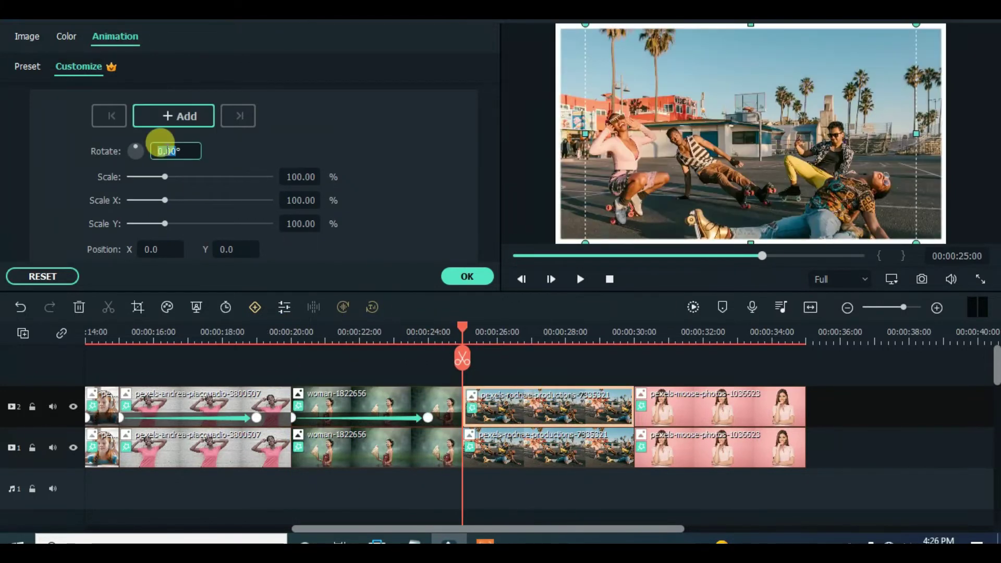
pyautogui.press('Return')
pyautogui.doubleClick(300, 177)
pyautogui.write('70')
pyautogui.press('Return')
pyautogui.moveTo(462, 329); pyautogui.dragTo(633, 329)
pyautogui.click(355, 177)
pyautogui.click(445, 151)
# Key the last pink-background photo at 7° and 70% scale, restoring full size at 34 seconds.
pyautogui.click(735, 411)
pyautogui.write('7')
pyautogui.press('Return')
pyautogui.doubleClick(300, 177)
pyautogui.write('70')
pyautogui.press('Return')
pyautogui.moveTo(641, 331); pyautogui.dragTo(779, 338)
pyautogui.click(355, 177)
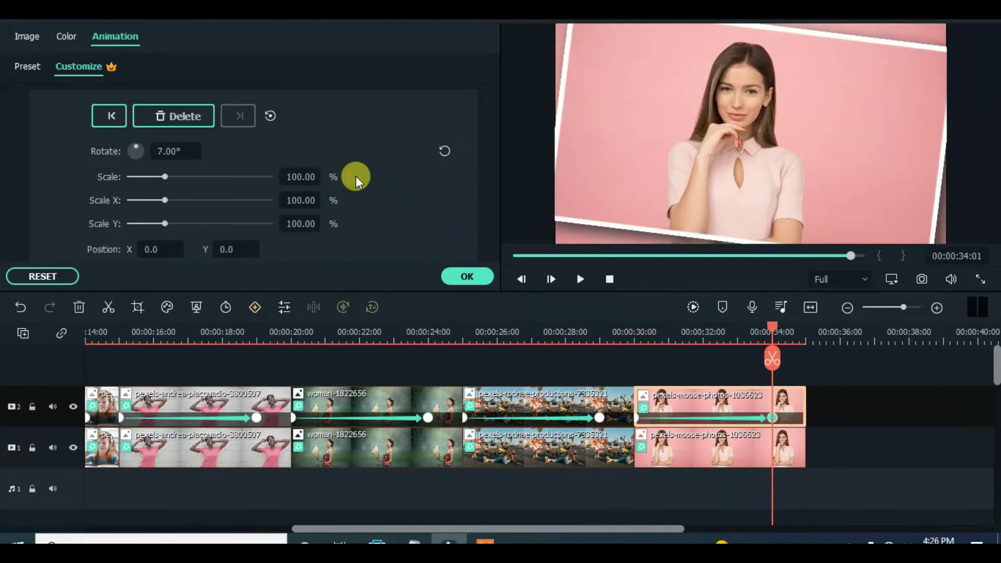
# Reset the pink-background photo's rotation so it ends upright.
pyautogui.click(445, 151)
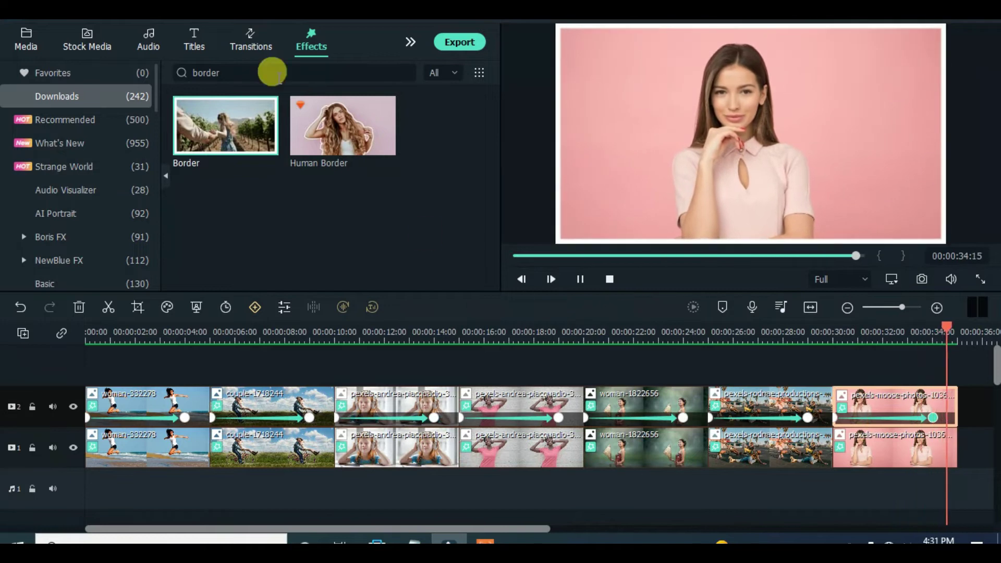
# Search the Transitions library for 'push' to bring up the Push transition.
pyautogui.click(251, 46)
pyautogui.click(220, 72)
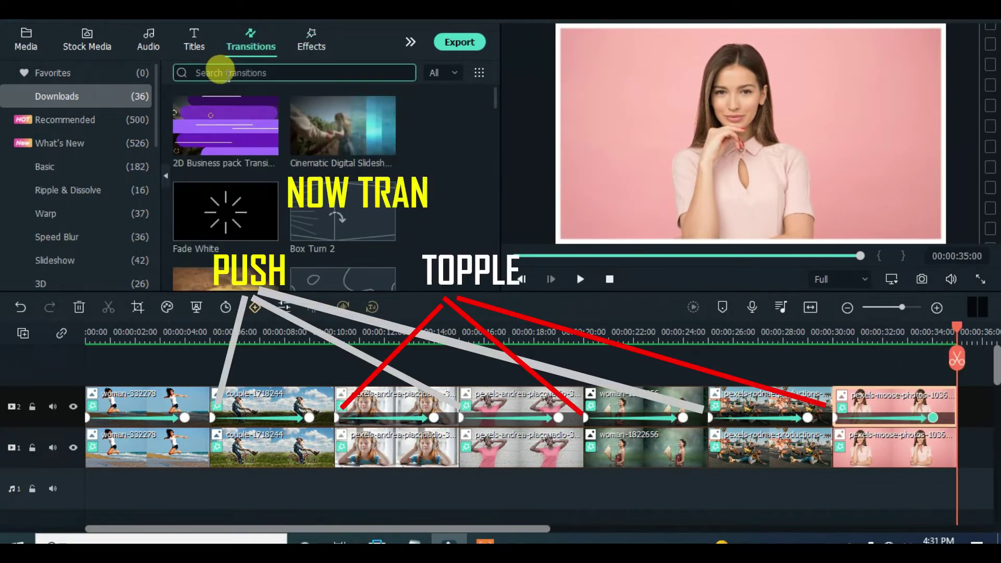
pyautogui.press('Return')
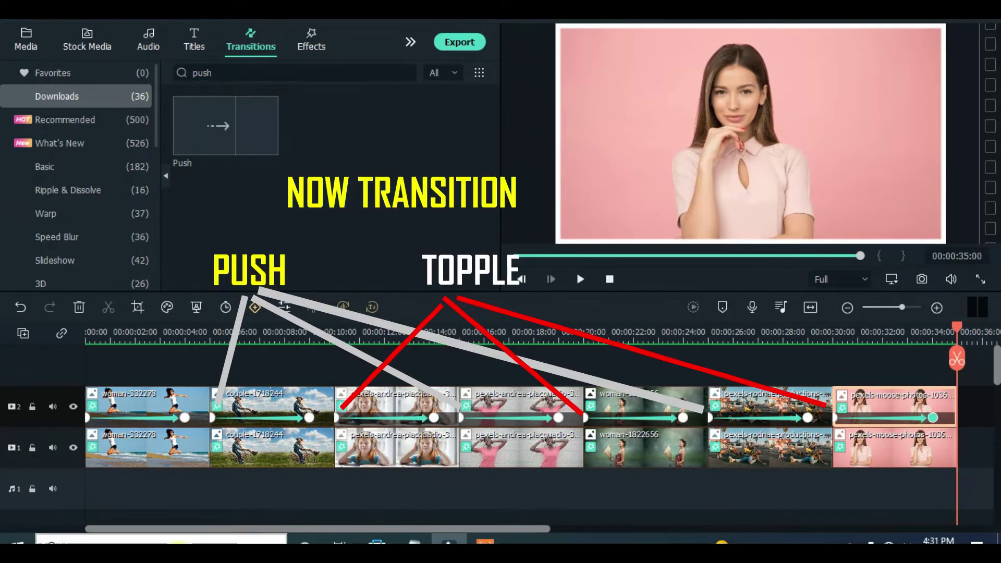
pyautogui.moveTo(206, 153)
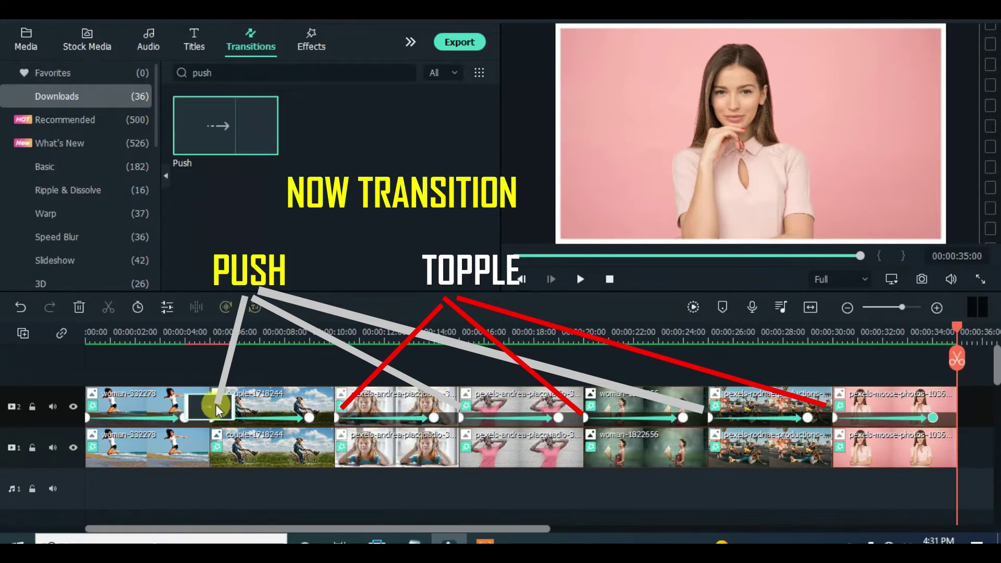